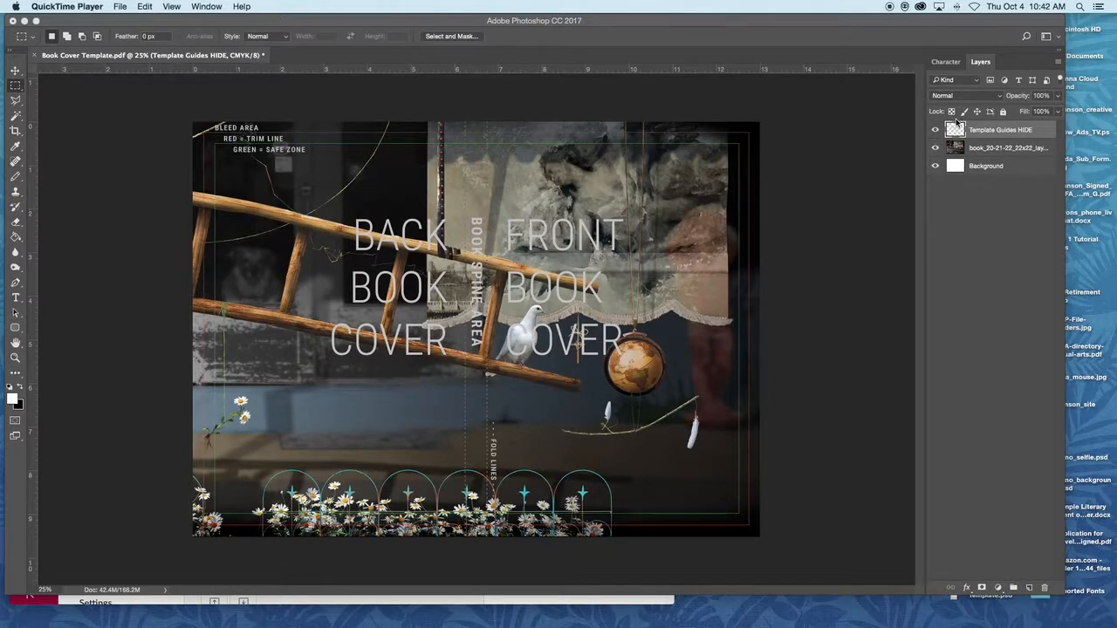
Step: Toggle the visibility of the Template Guides HIDE layer to compare the artwork, leaving the layer hidden
click(935, 133)
click(935, 133)
click(935, 133)
click(936, 131)
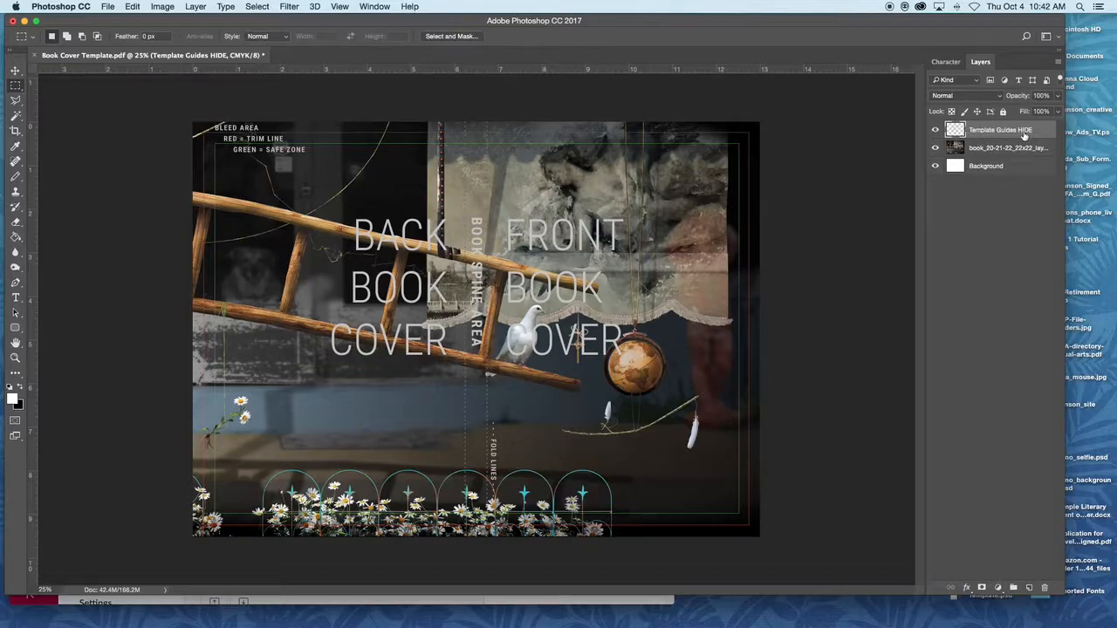
click(935, 131)
click(935, 131)
click(935, 131)
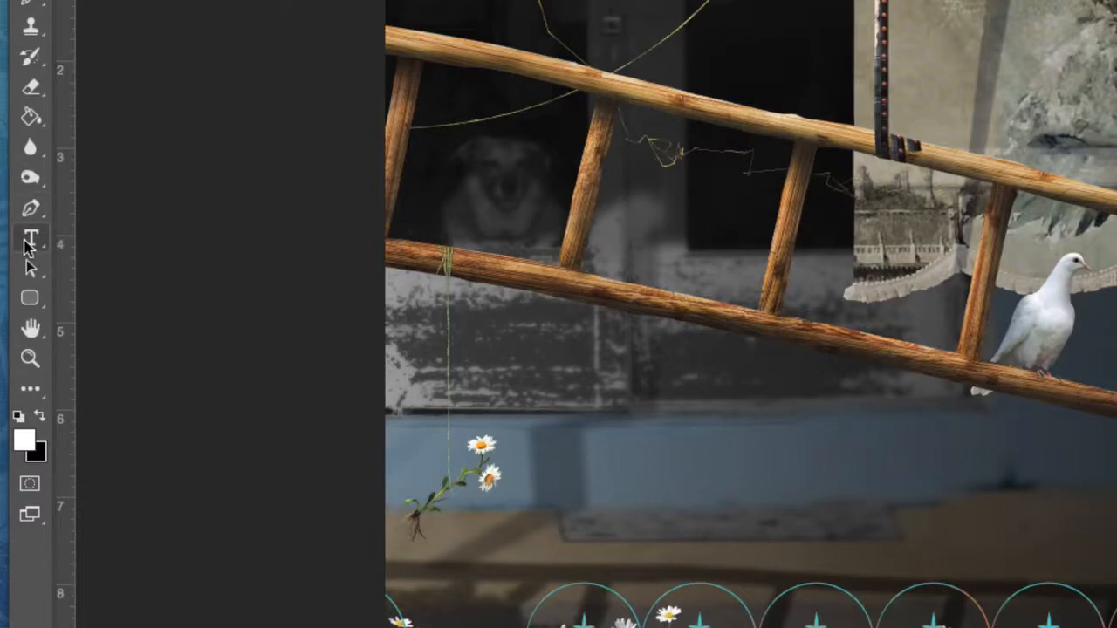
Step: Add a paragraph text box across the upper part of the front cover containing the title "Heaven & Earth"
click(29, 241)
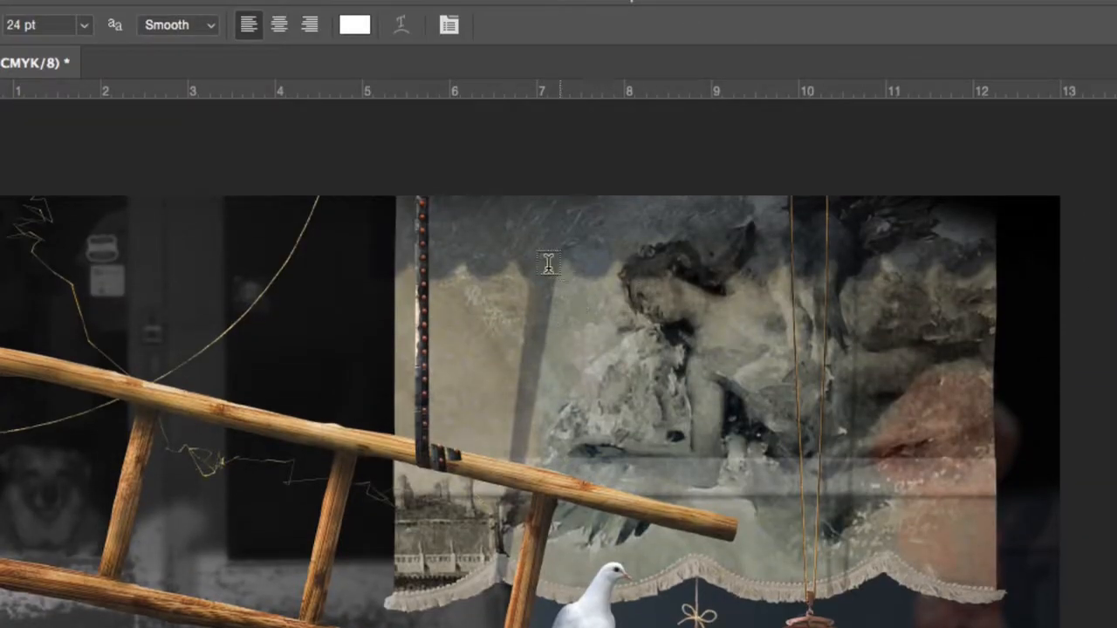
drag(493, 270, 947, 584)
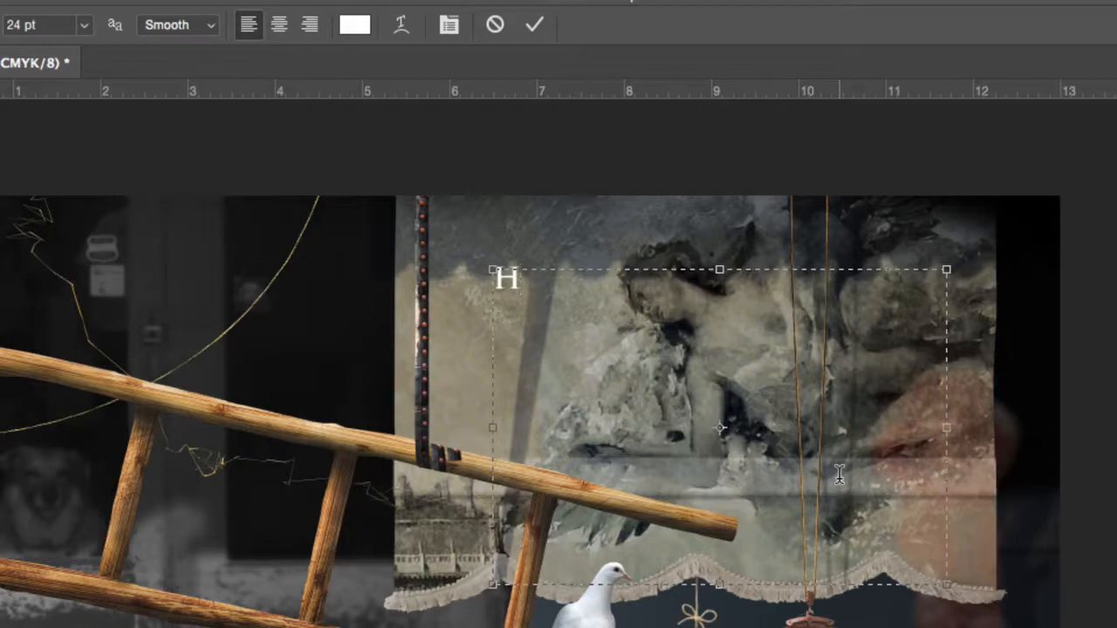
text(Hean)
key(BackSpace)
text(ven)
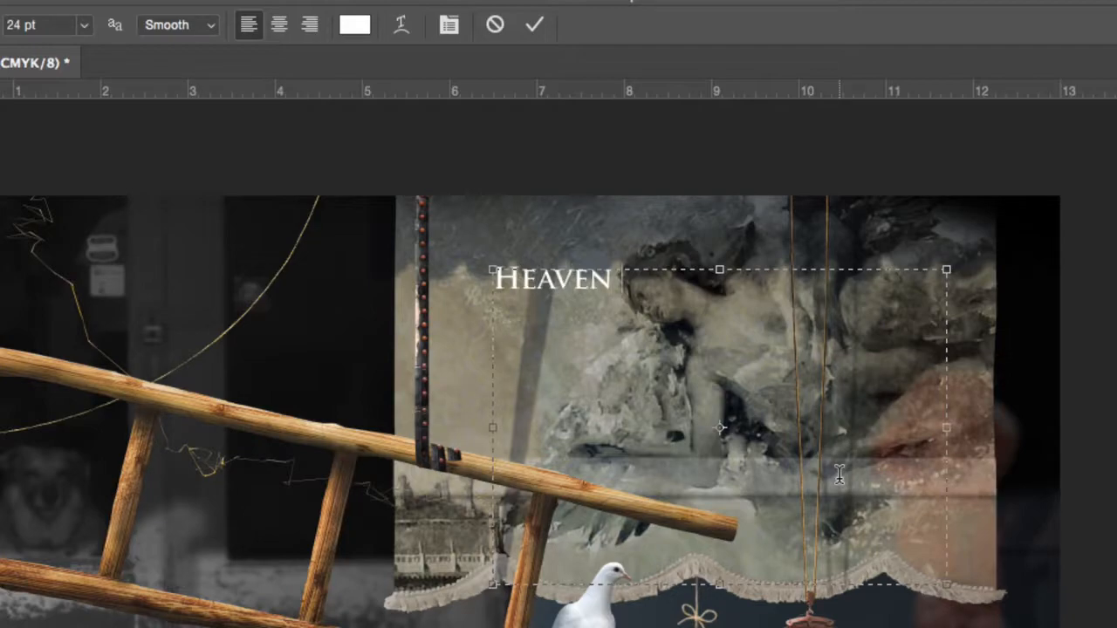
text( & E)
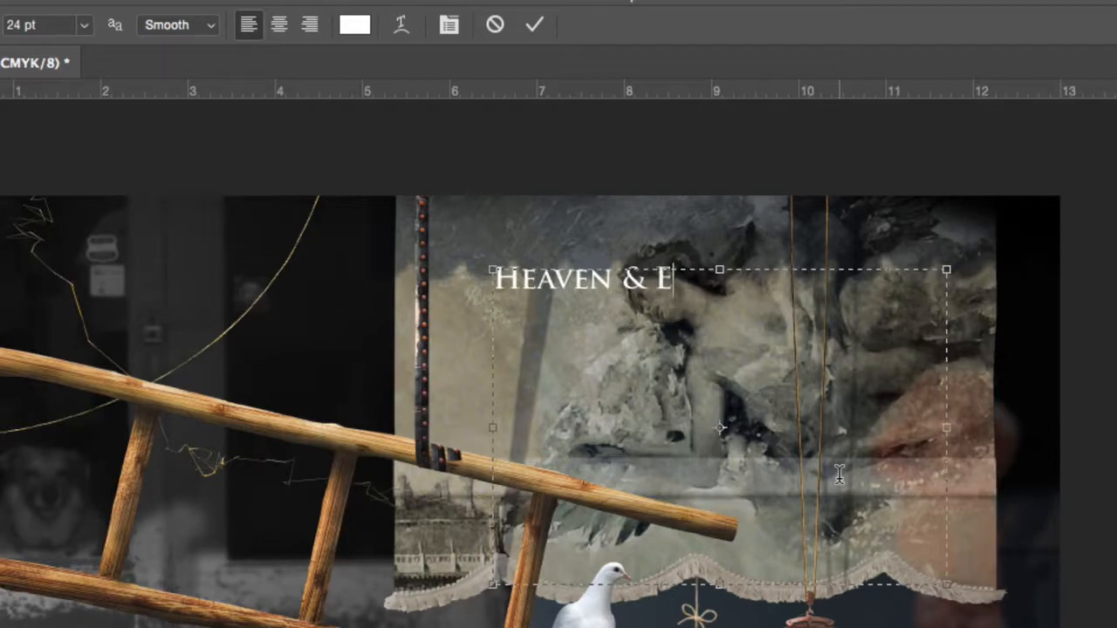
text(arth)
key(BackSpace)
key(BackSpace)
text(rth)
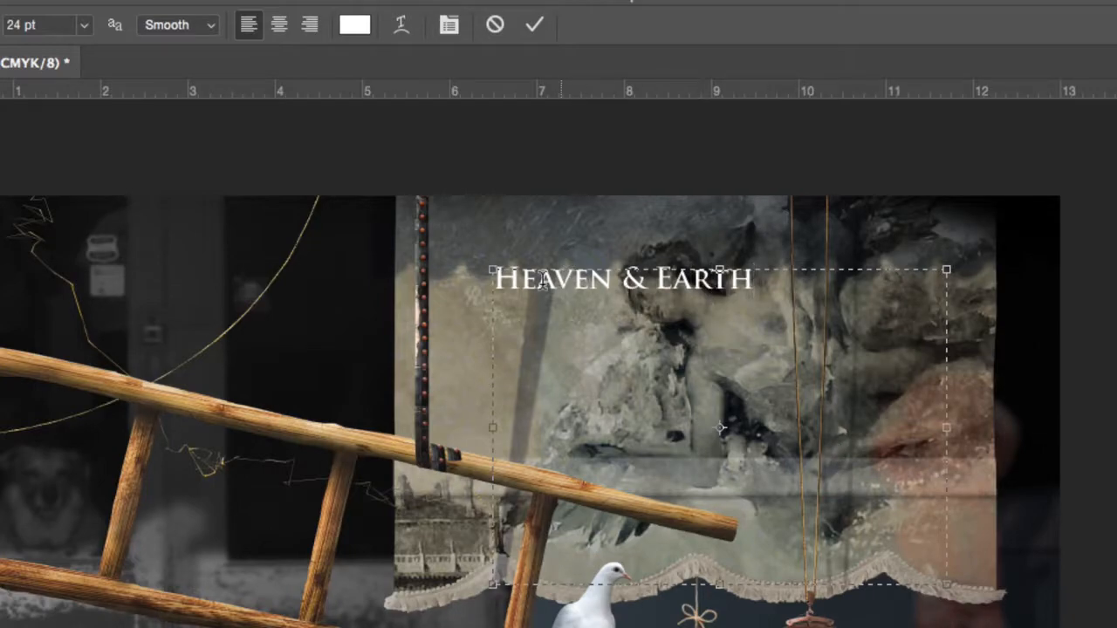
Step: Set the front cover title's font size to 60 pt and commit the text
drag(747, 281, 494, 279)
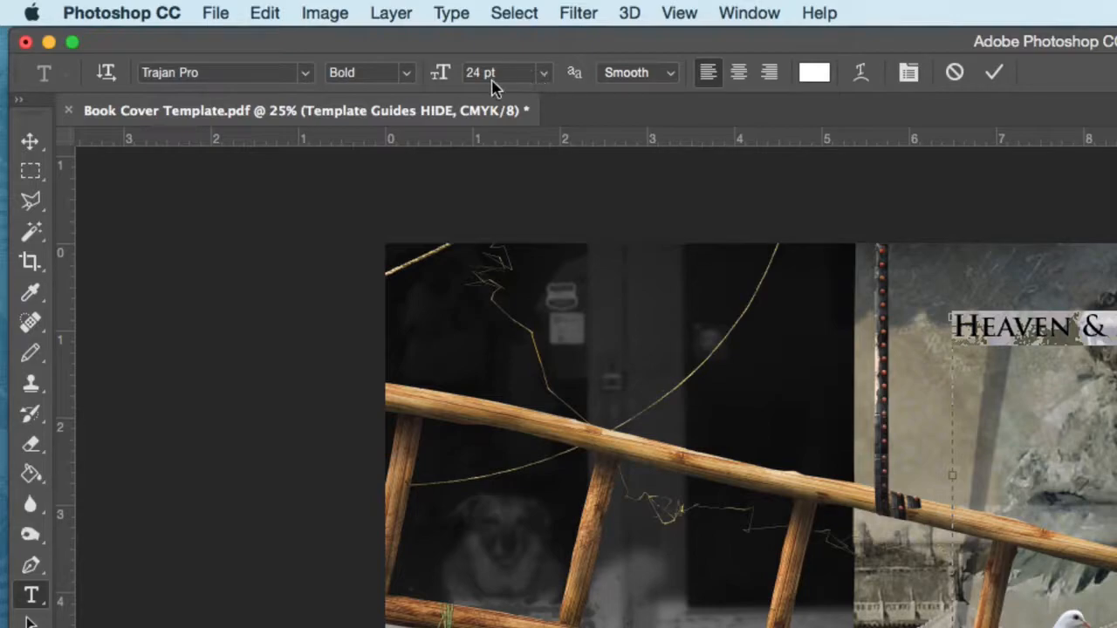
click(543, 74)
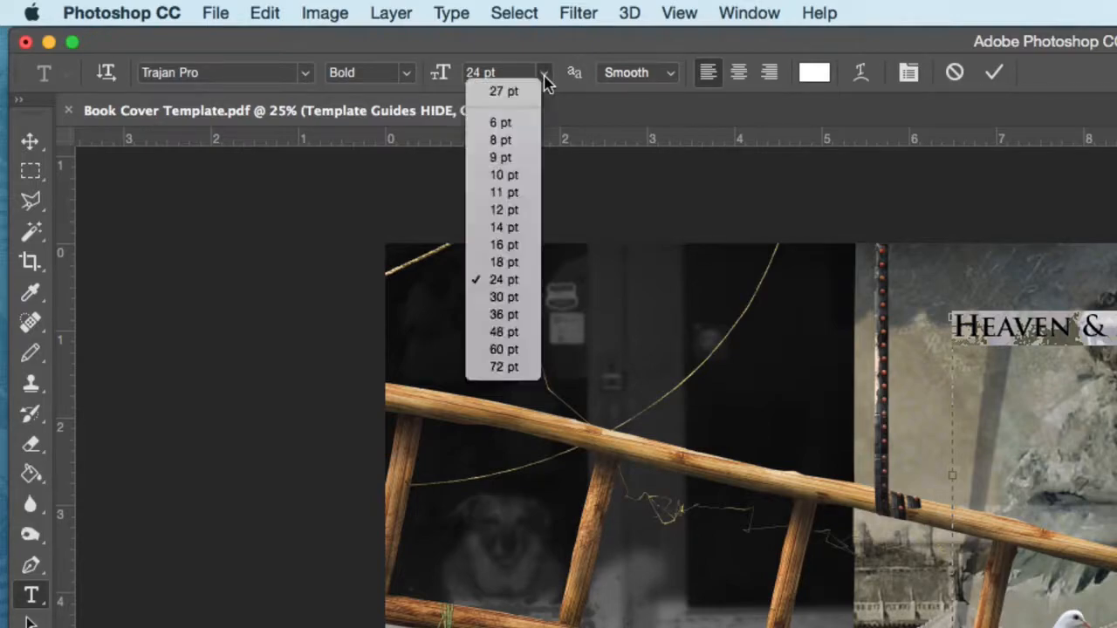
click(504, 349)
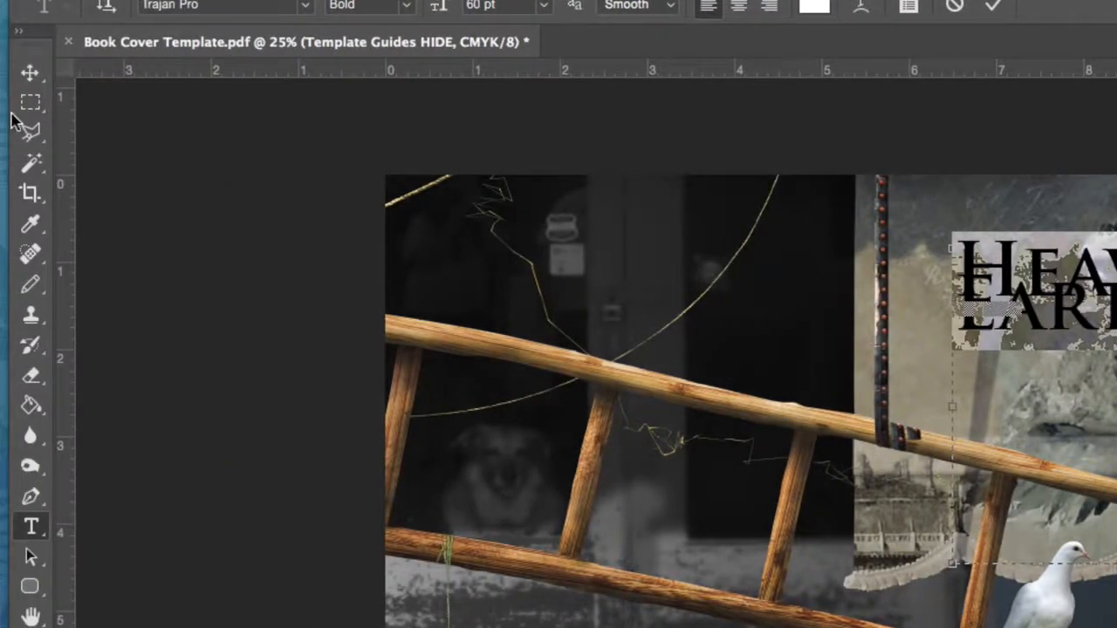
click(0, 103)
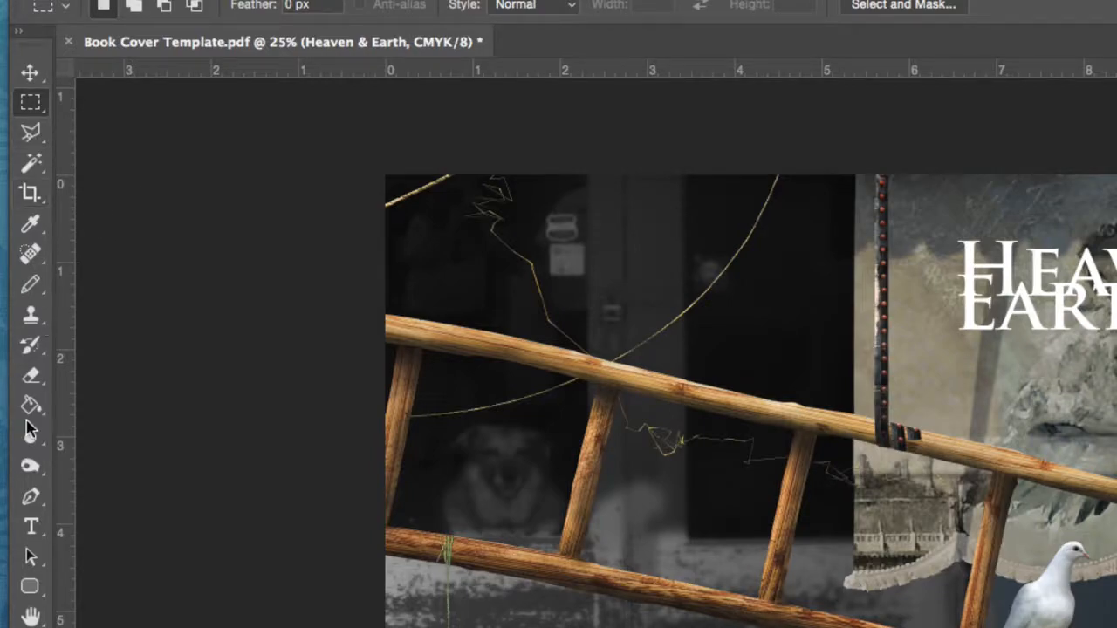
Step: Add a separate point-text title "Heaven & Earth" on the upper back cover, above the ladder
click(31, 528)
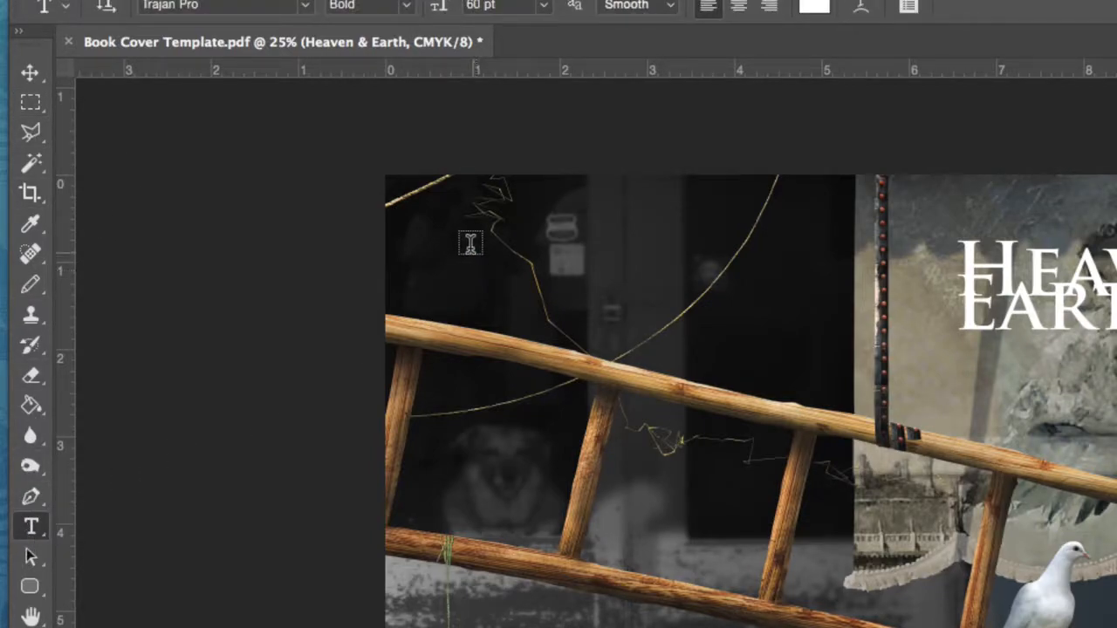
click(455, 297)
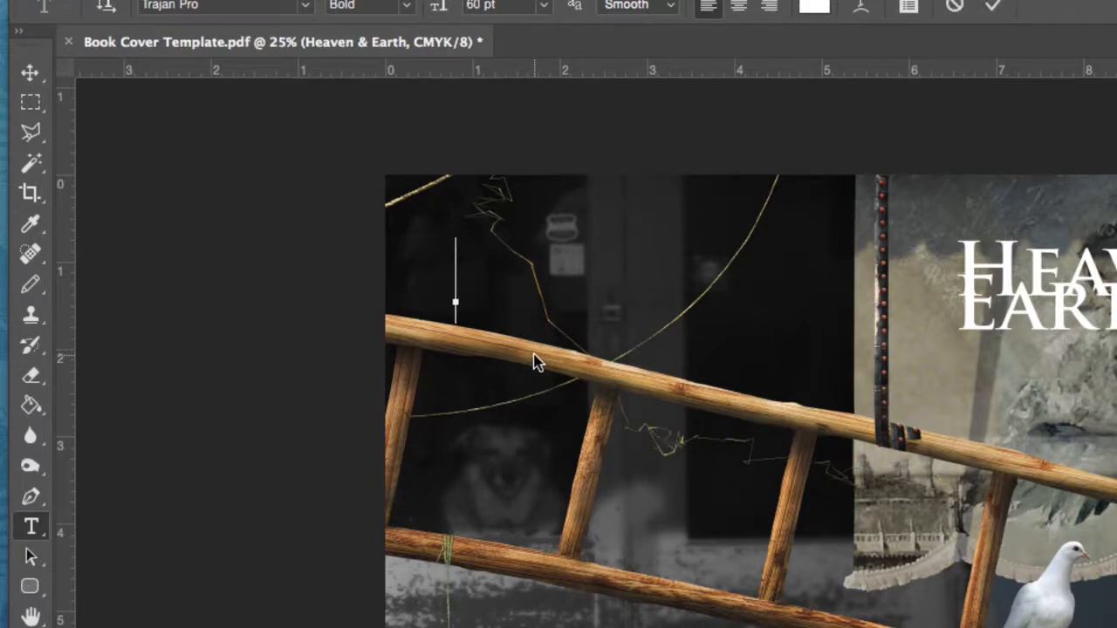
text(HE)
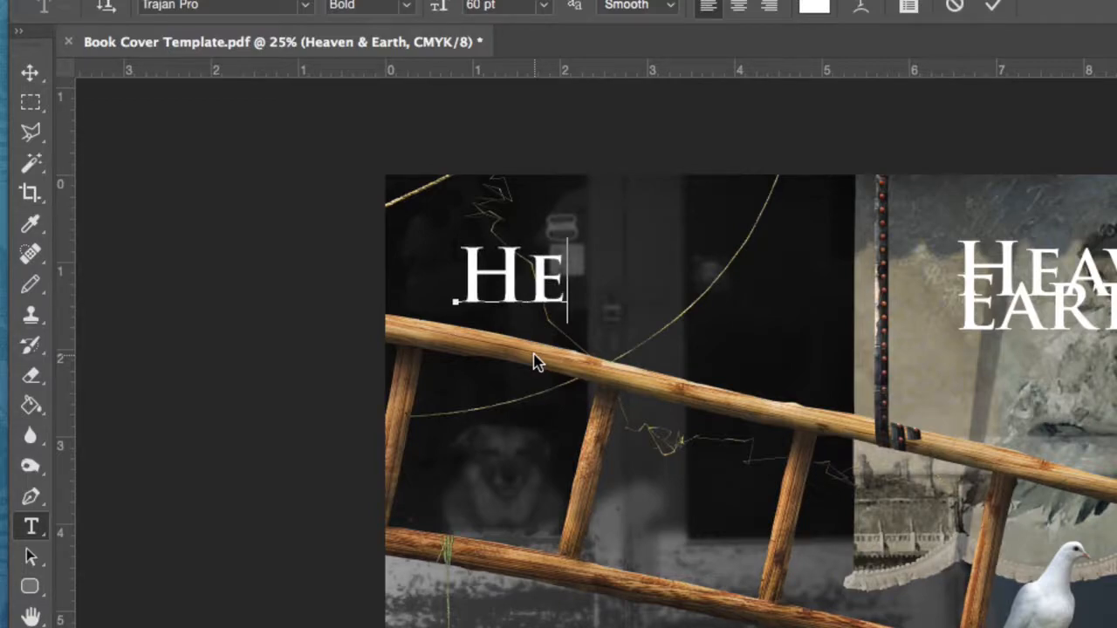
text(AVEN)
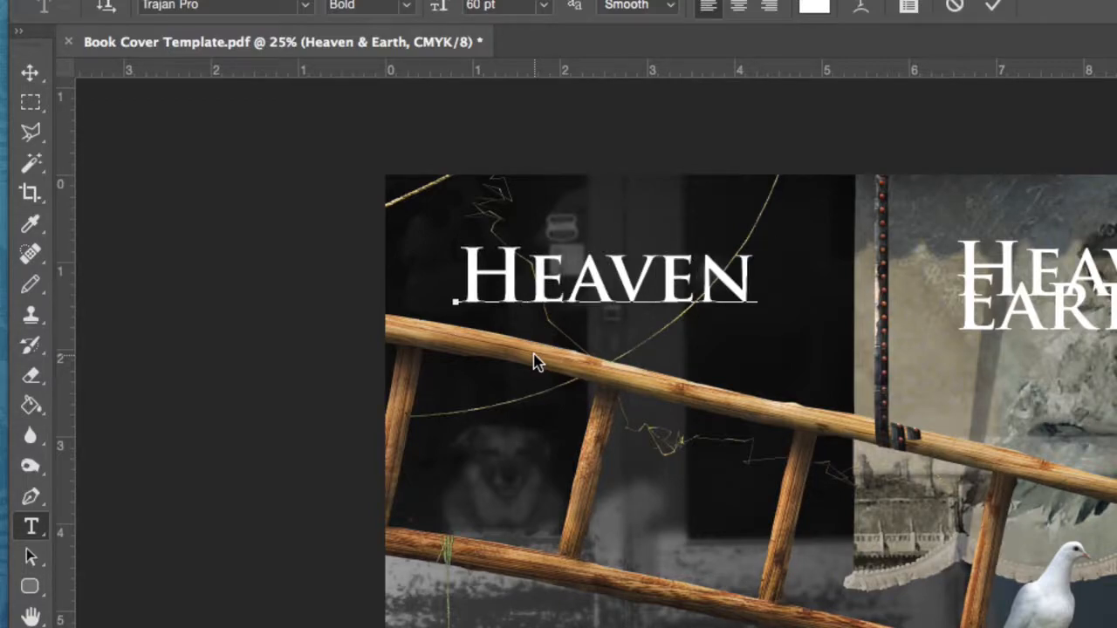
text( & EARTH)
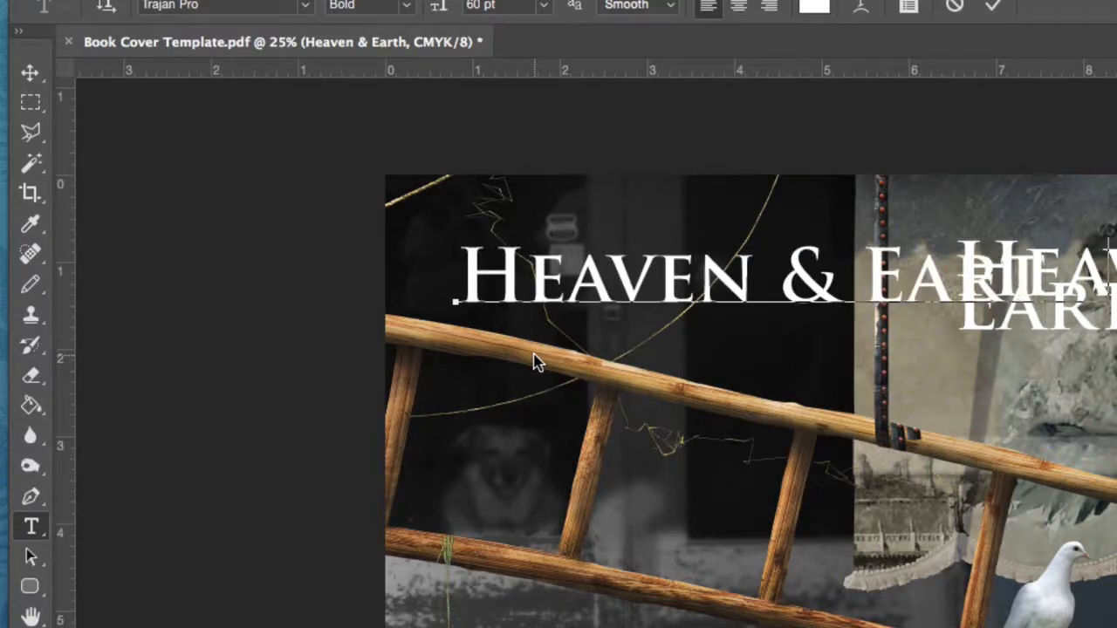
Step: Set the whole back cover title to 18 pt and commit the text
key(super+a)
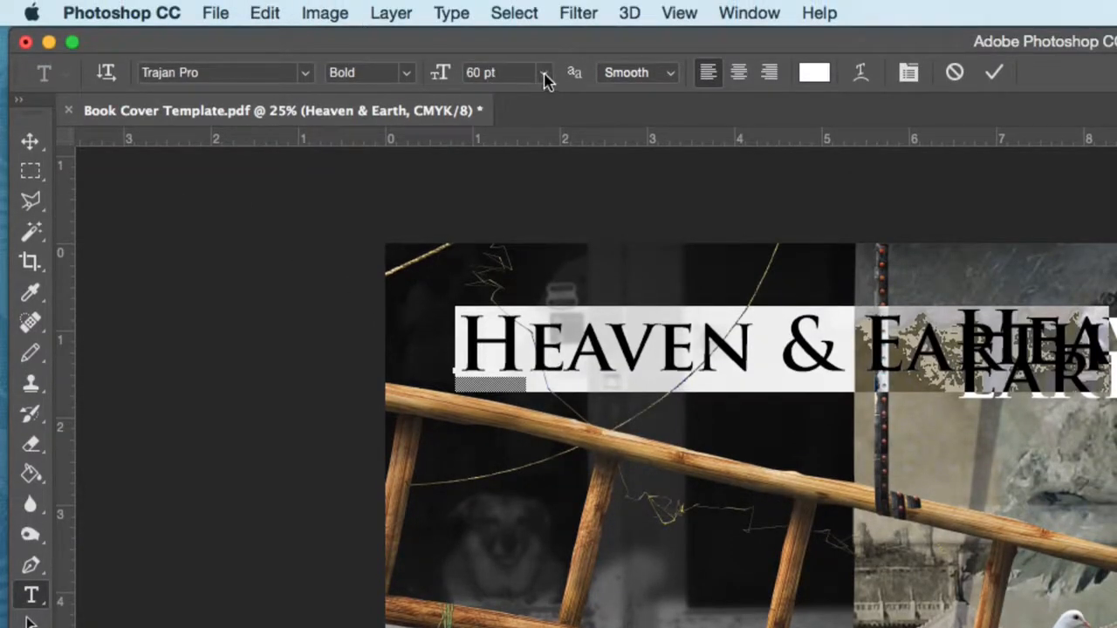
click(543, 73)
click(501, 266)
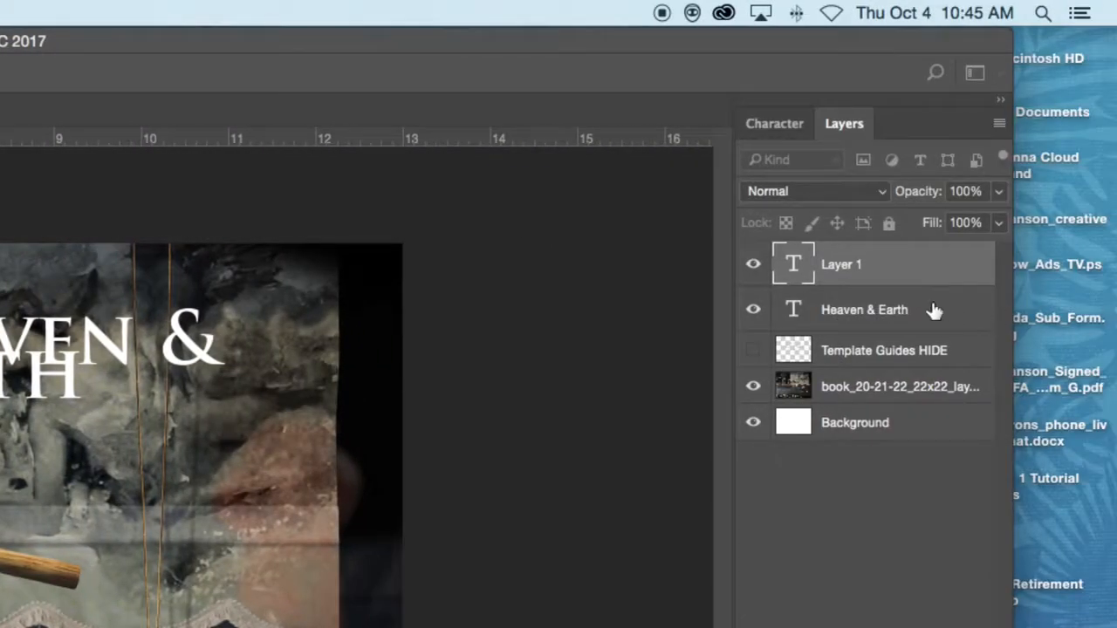
click(857, 315)
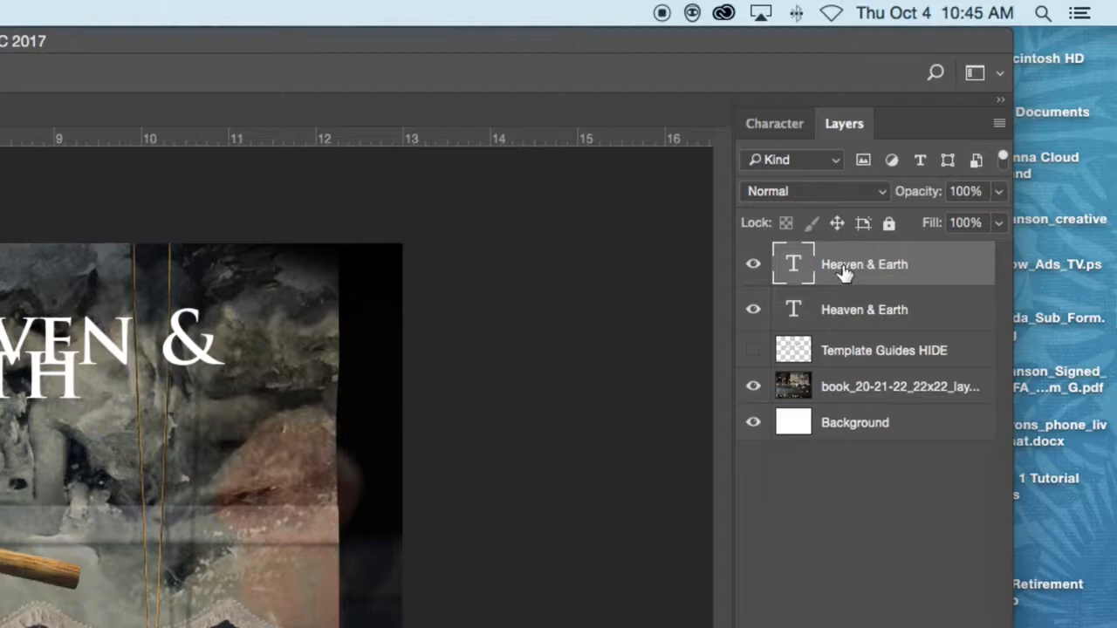
Step: Rename the upper text layer "Heaven & Earth -Spine" and the lower one "Heaven & Earth - Front"
double_click(880, 266)
click(917, 269)
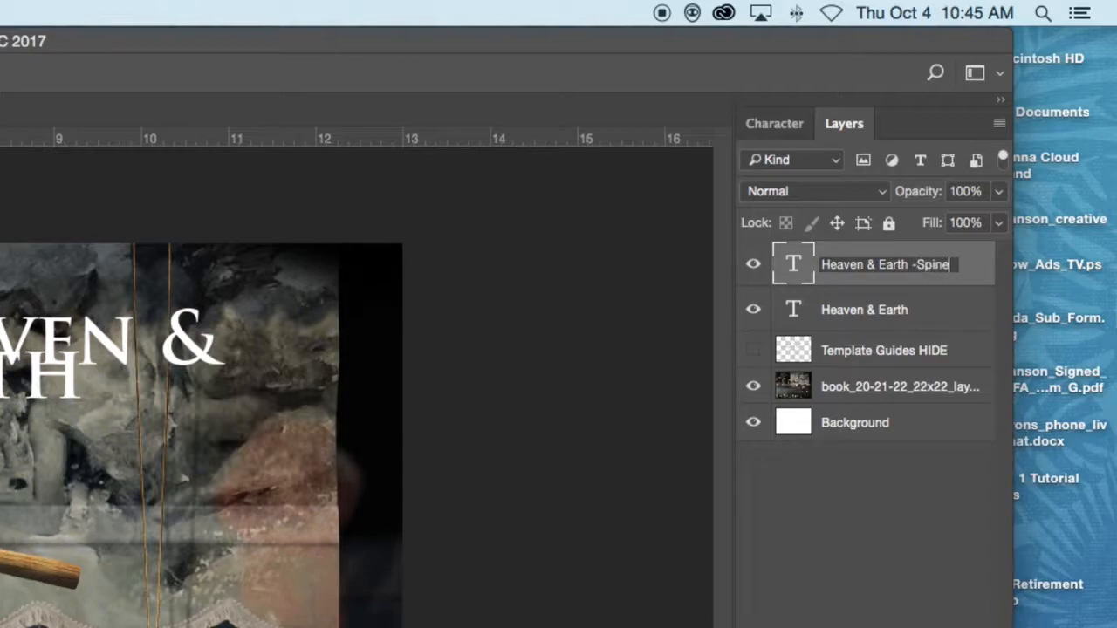
text(-Spine)
key(Return)
double_click(892, 311)
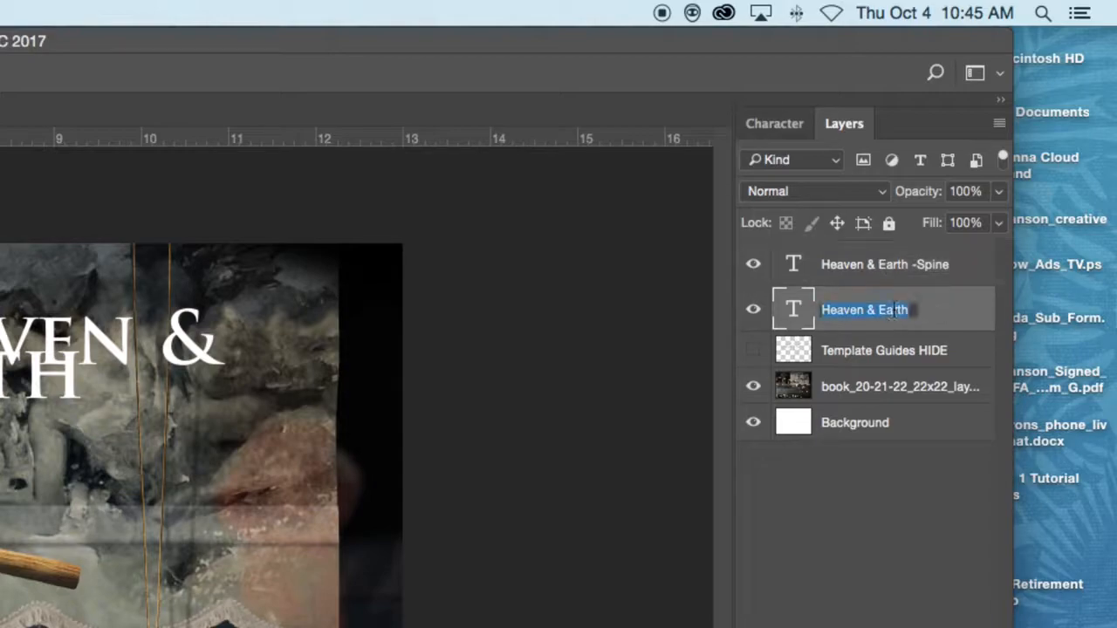
click(906, 312)
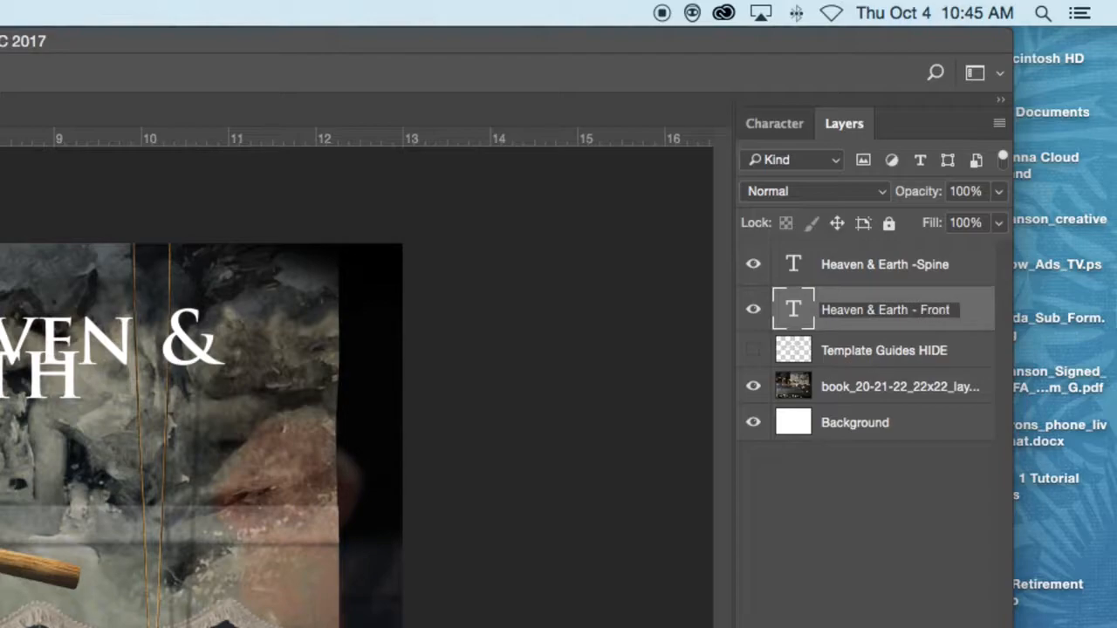
Step: Rename the book_20-21-22_22x22_layer image layer as "background"
double_click(866, 390)
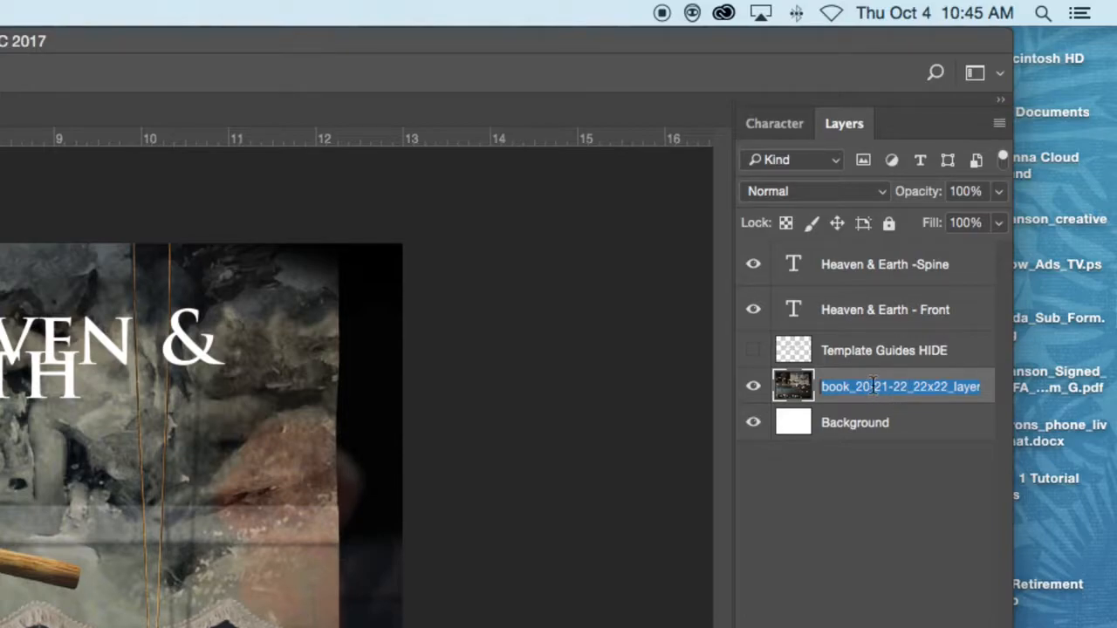
text(baclgr)
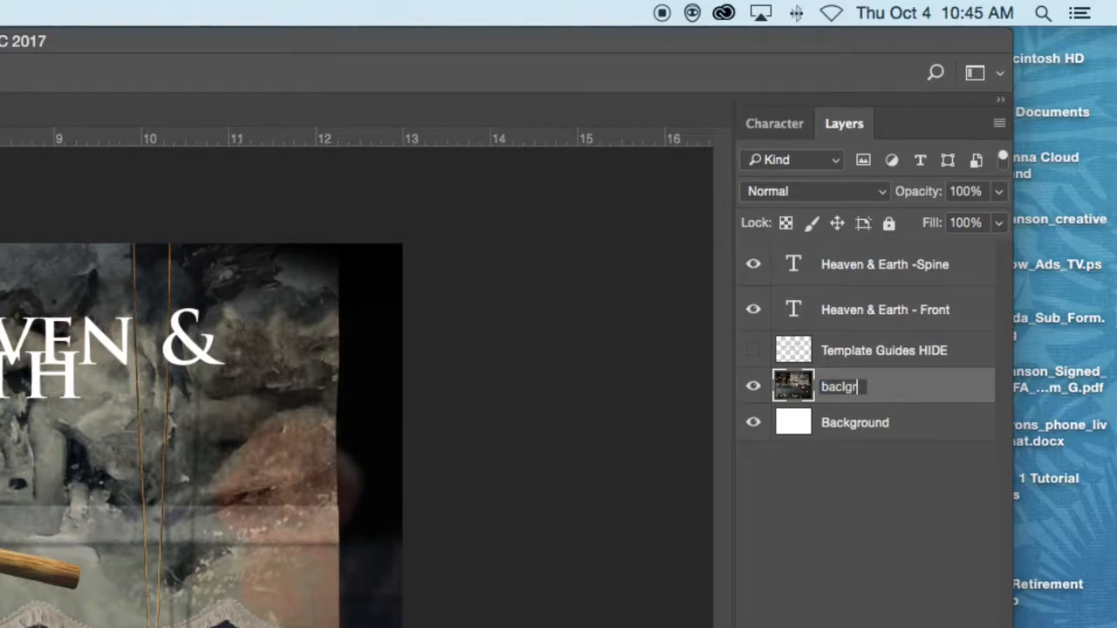
text(kgourn)
key(Return)
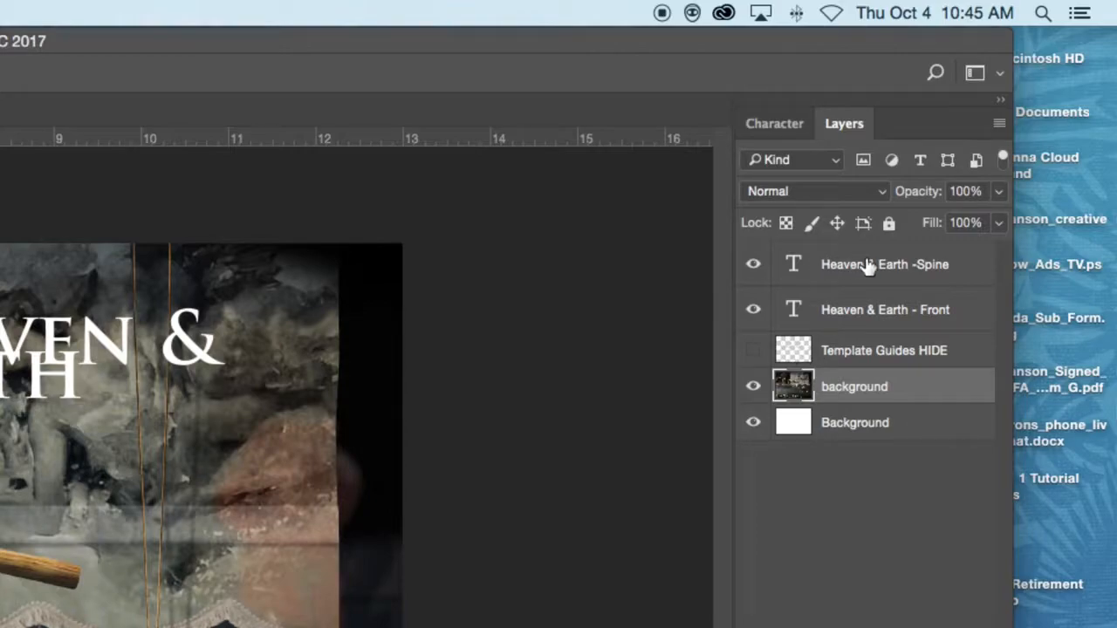
Step: Move the Heaven & Earth -Spine title about 1.5 inches to the right on the back cover
click(866, 266)
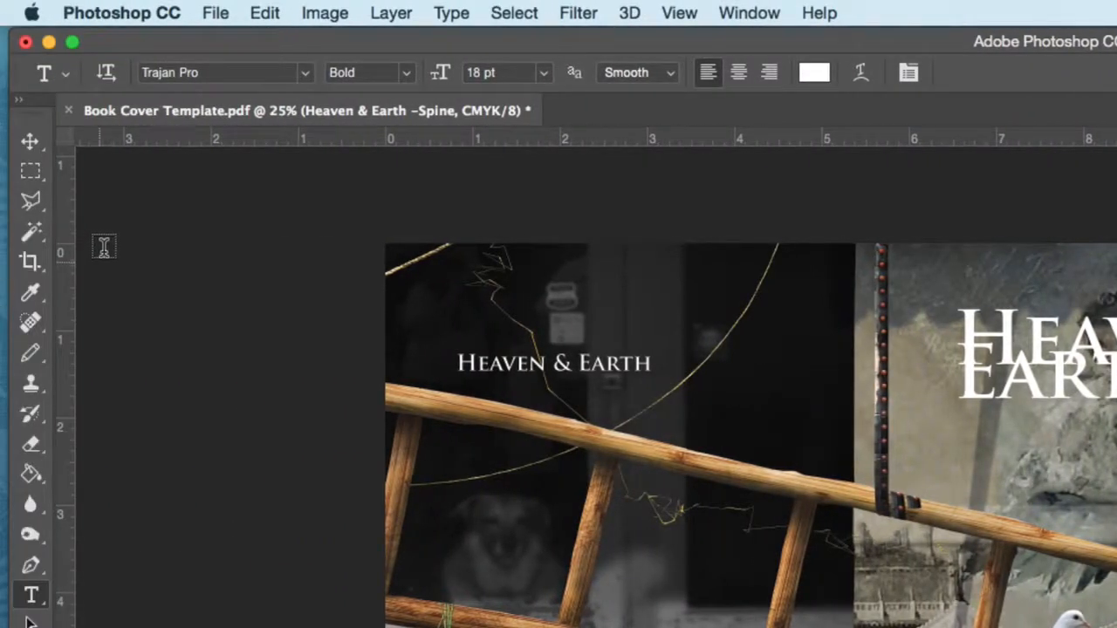
click(30, 142)
drag(522, 371, 657, 371)
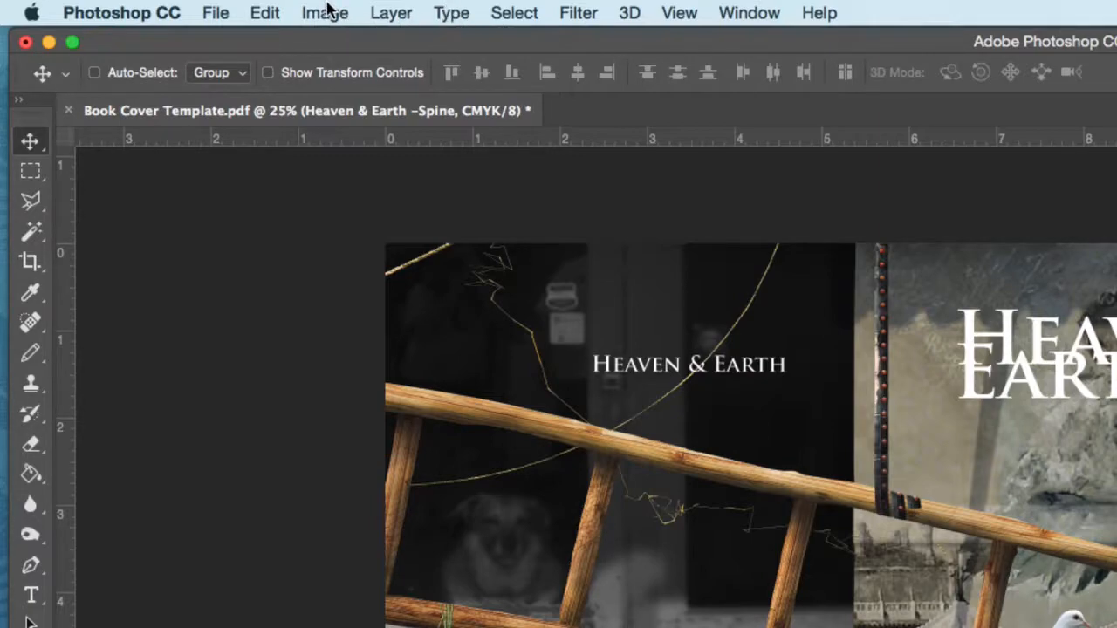
Step: Rotate the Heaven & Earth -Spine title 90 degrees clockwise with Free Transform and apply the transformation
click(258, 13)
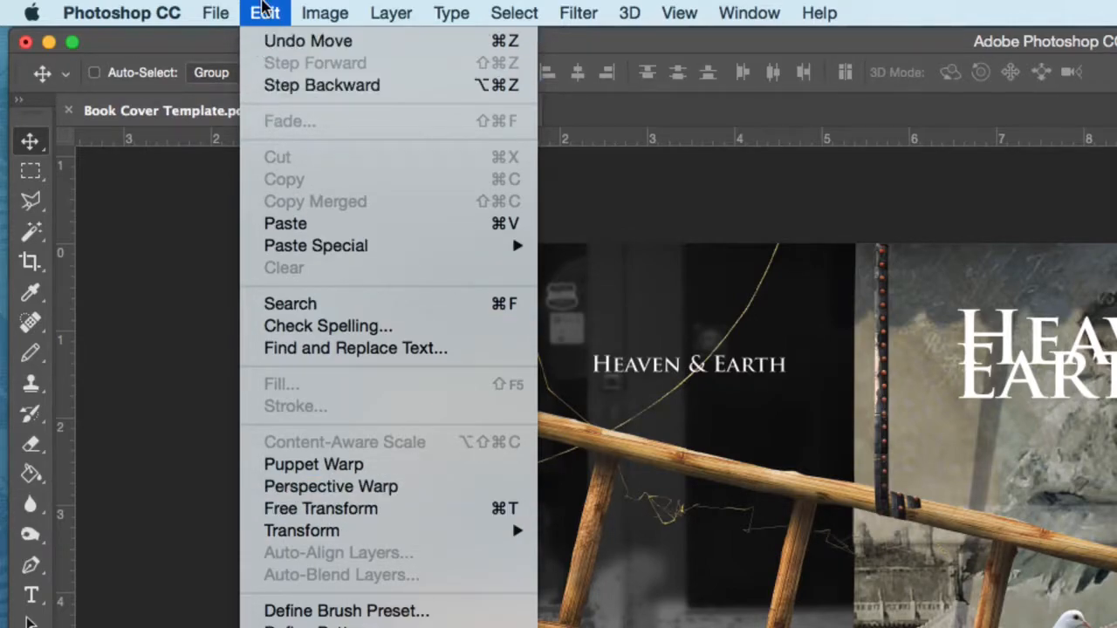
click(322, 509)
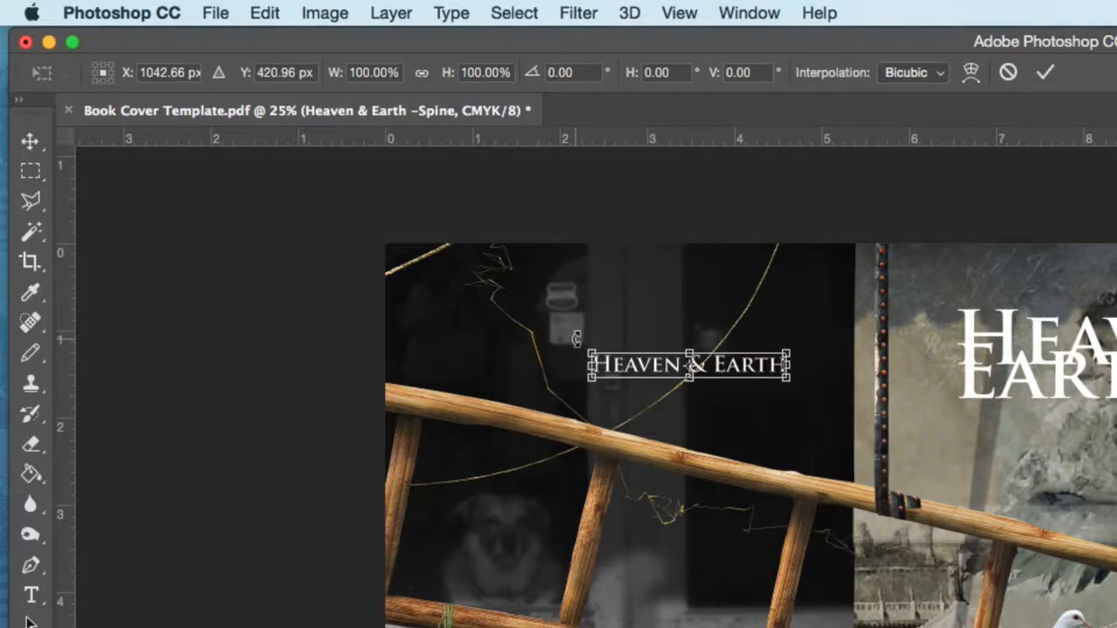
drag(576, 338, 715, 271)
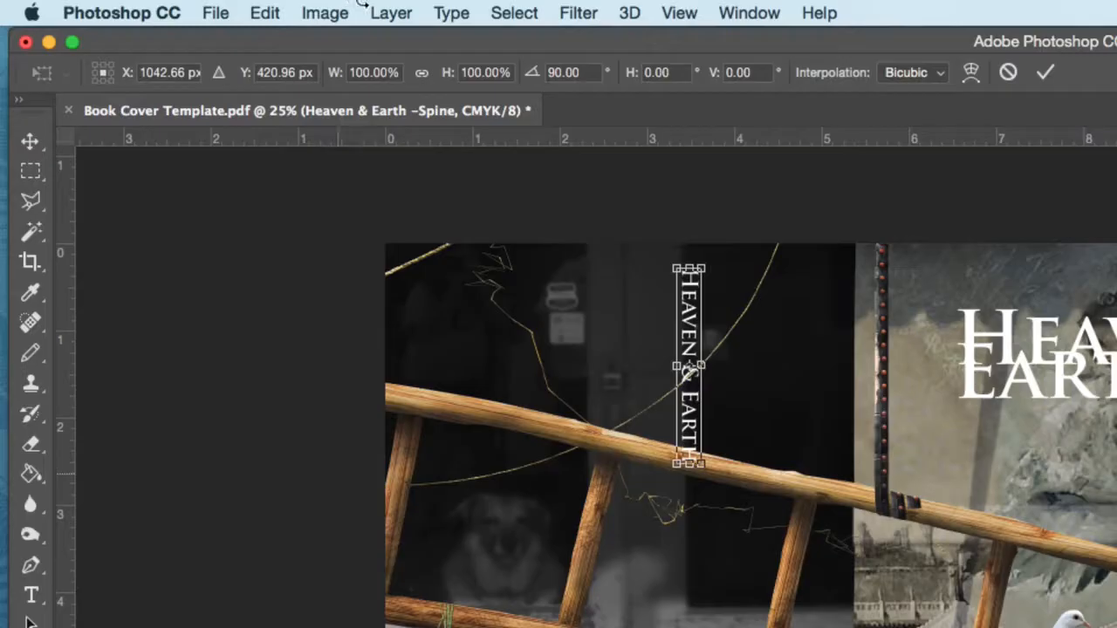
click(30, 140)
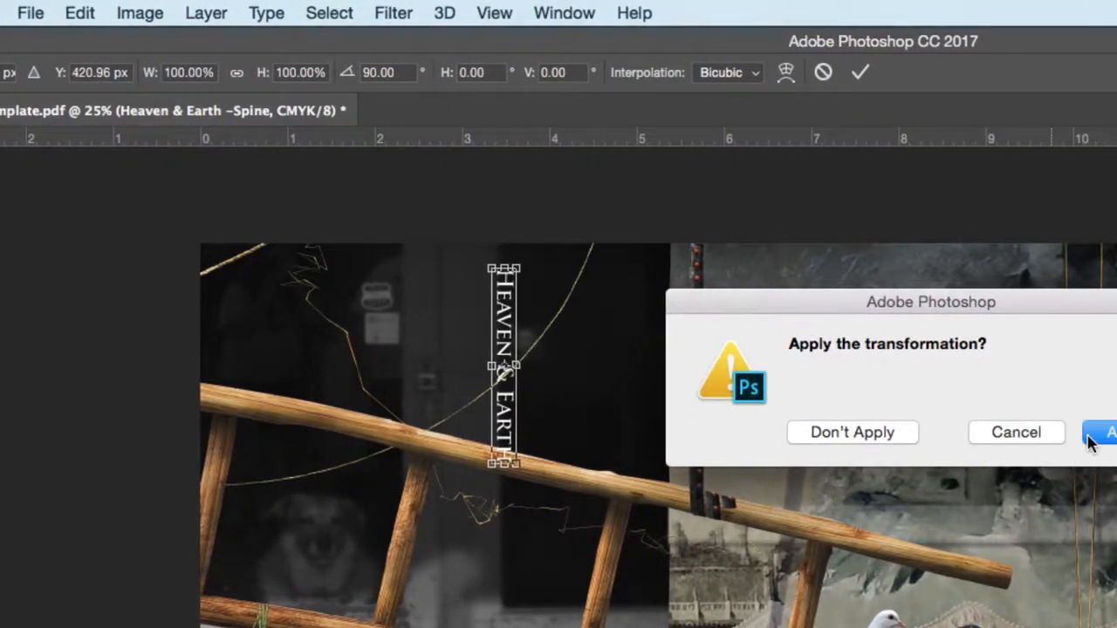
click(1098, 435)
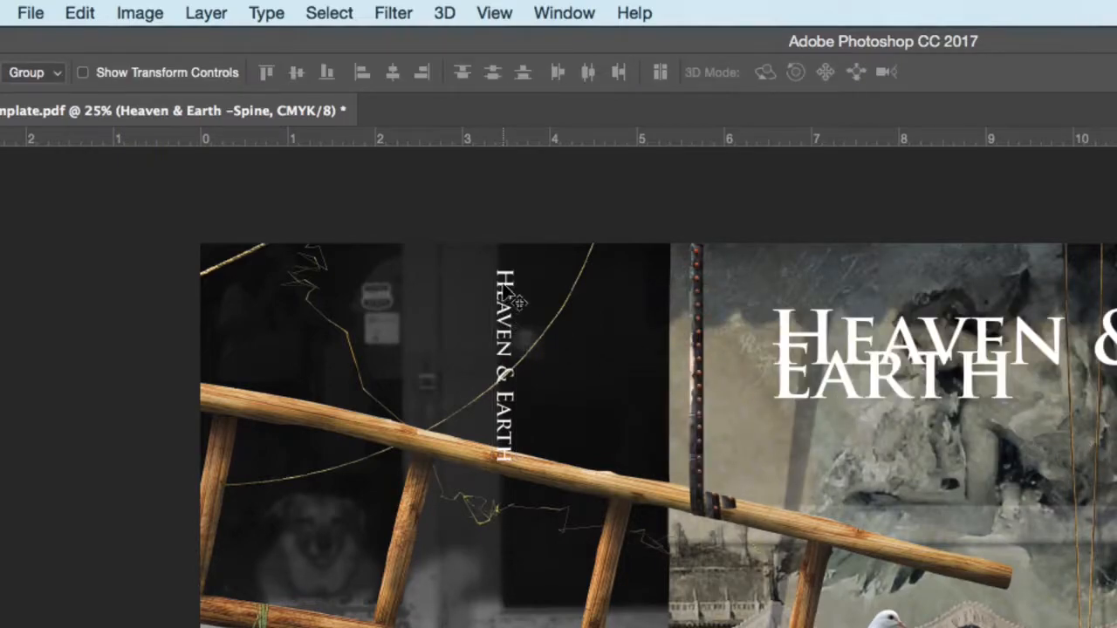
Step: Show the Template Guides HIDE layer and move the vertical title between the fold lines of the book spine area
drag(513, 299, 703, 392)
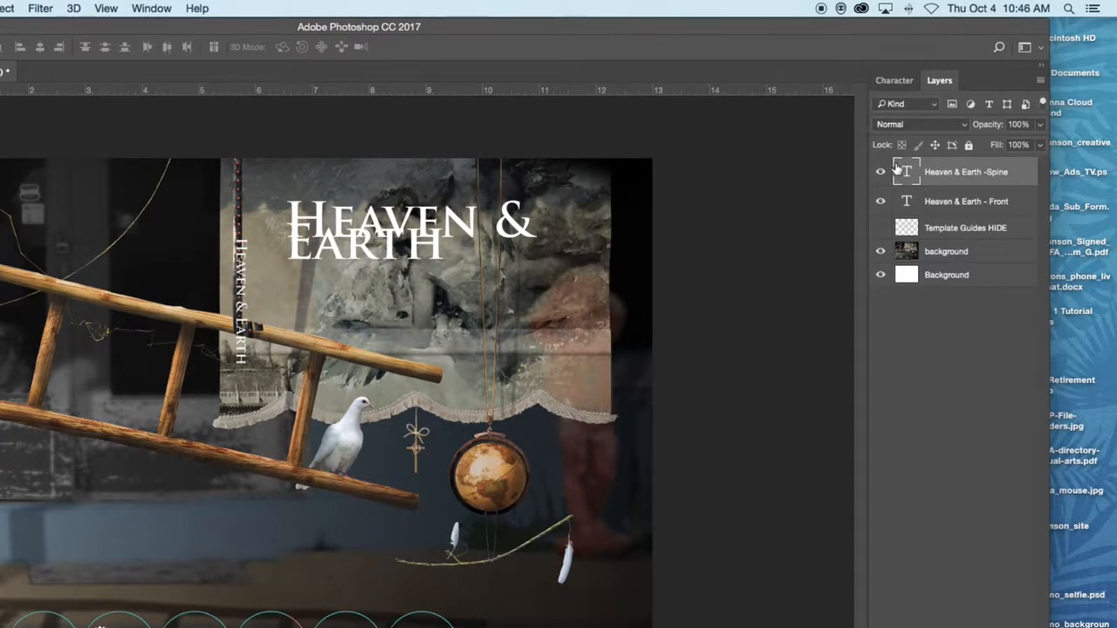
click(880, 229)
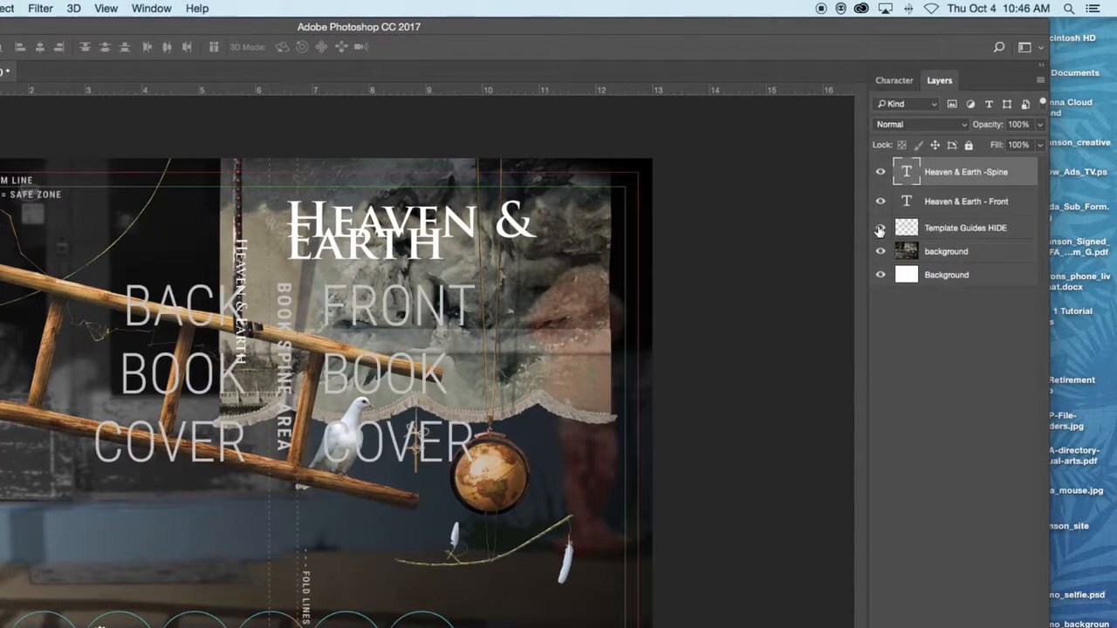
drag(241, 259, 283, 323)
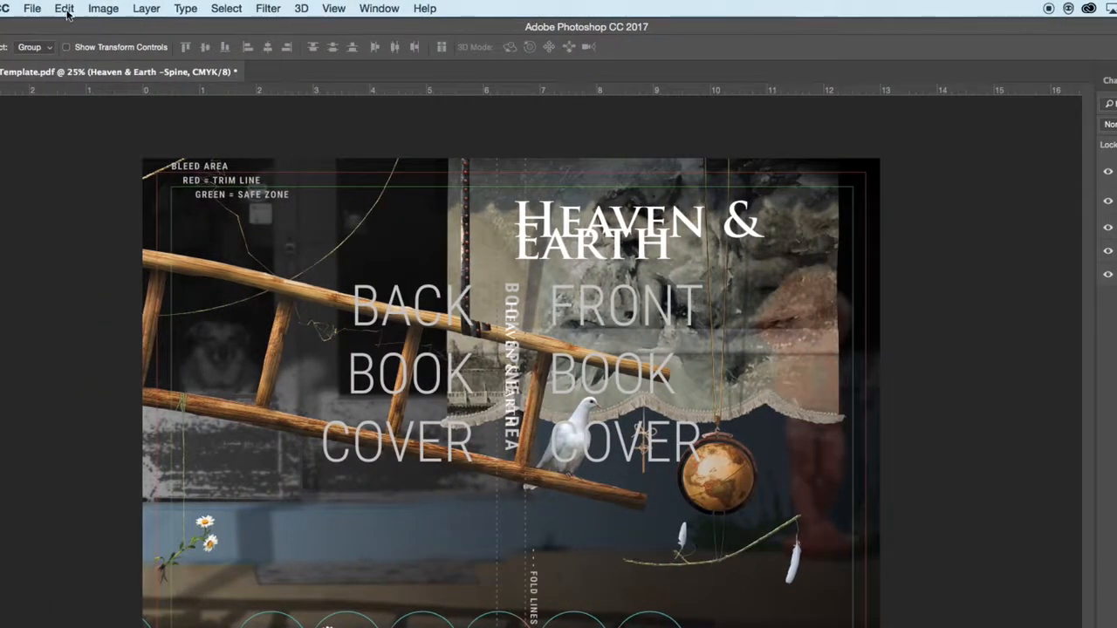
Step: Enlarge the vertical Heaven & Earth -Spine title to about 125% with Free Transform and apply the transformation
click(65, 9)
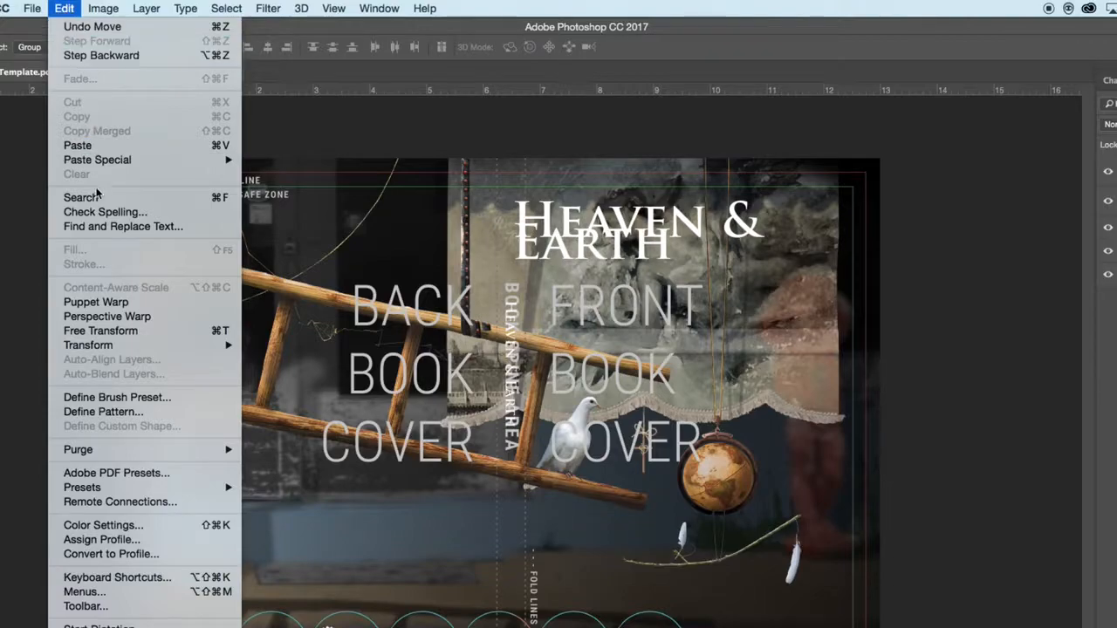
click(113, 331)
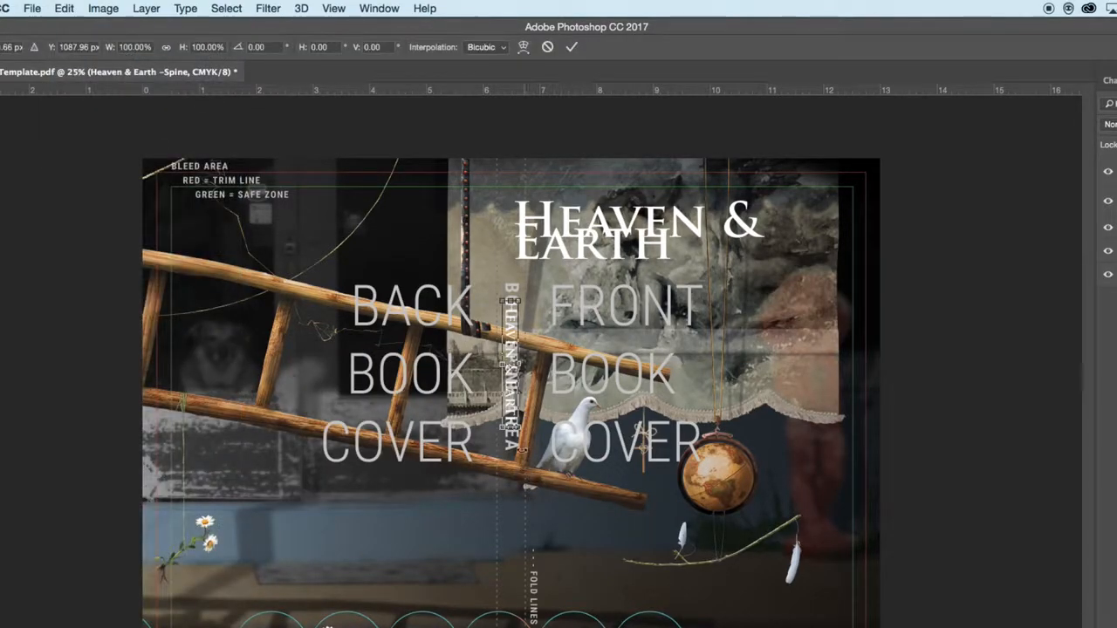
drag(521, 430, 575, 469)
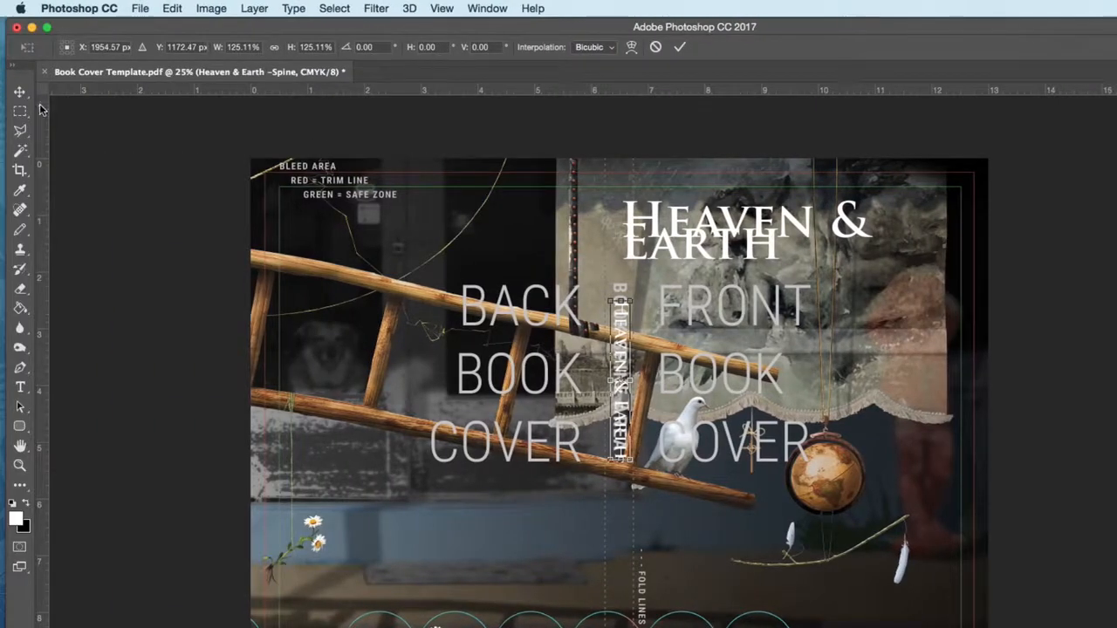
click(20, 111)
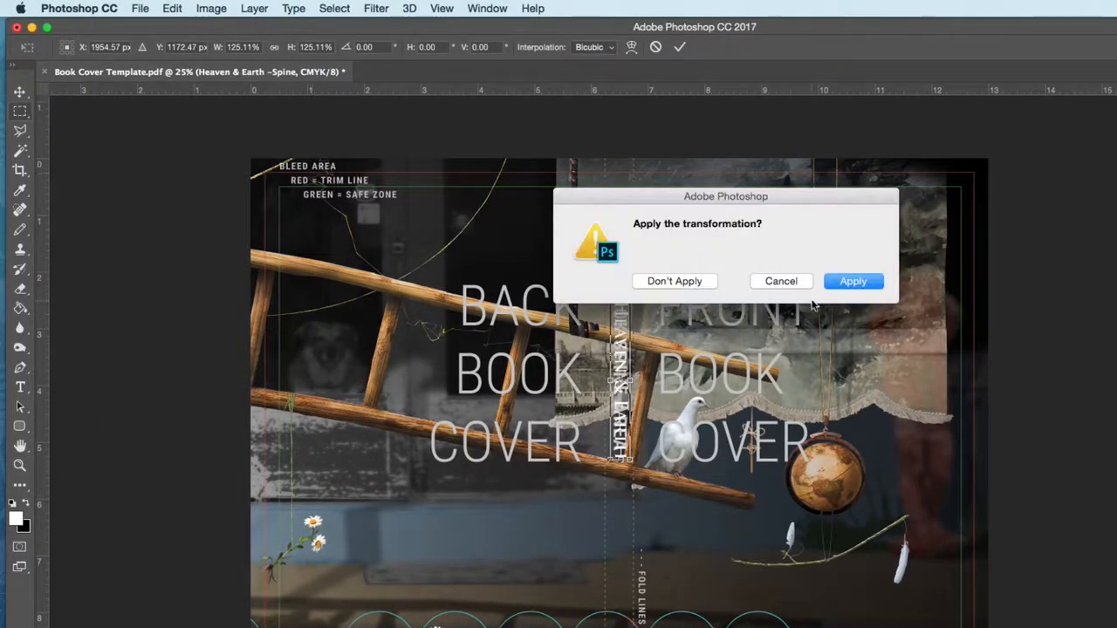
click(854, 281)
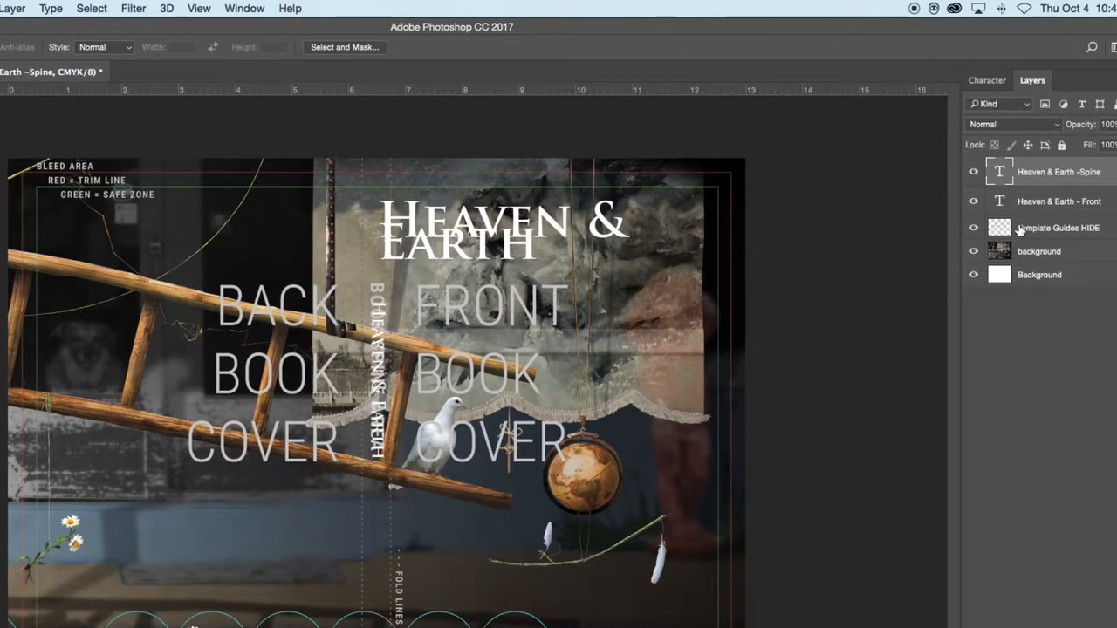
Step: Hide the Template Guides HIDE layer and move the Heaven & Earth - Front title slightly right and down on the front cover
click(973, 227)
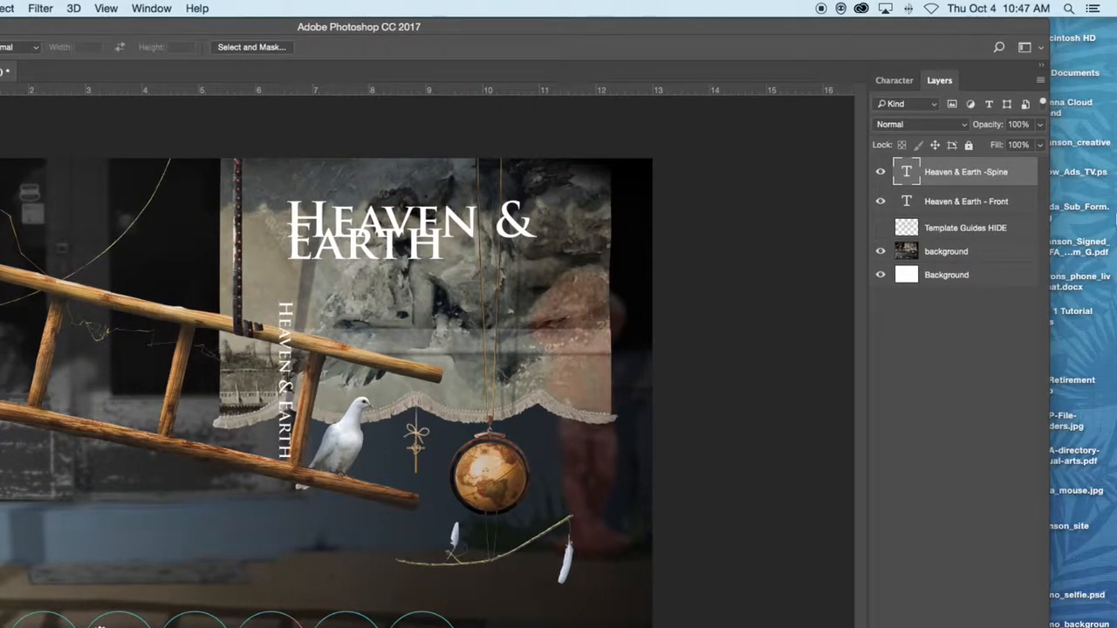
click(978, 204)
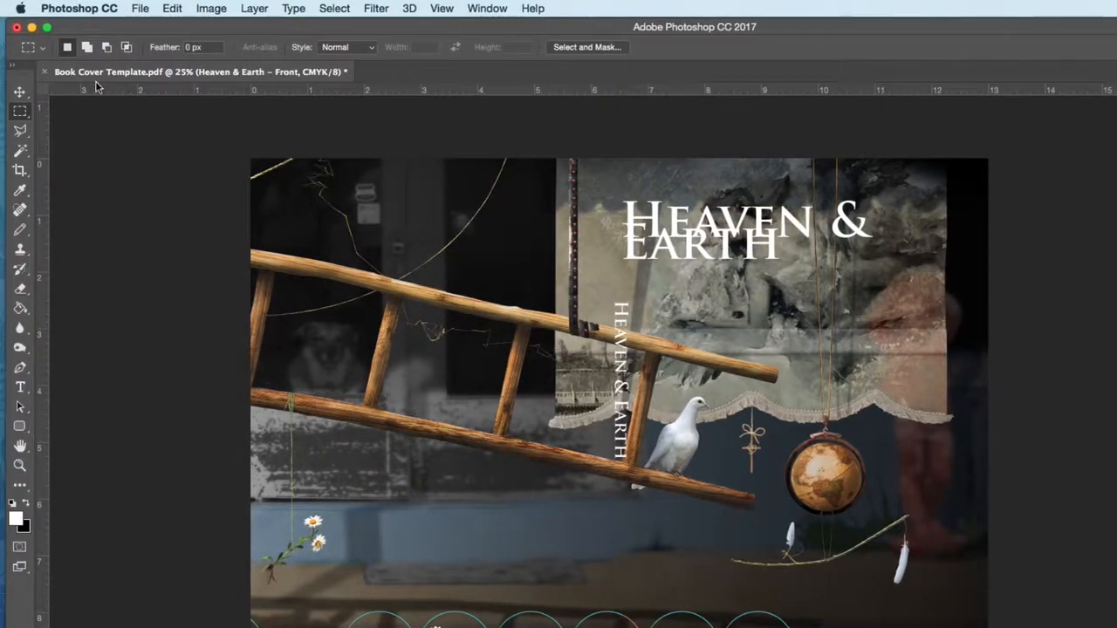
click(19, 91)
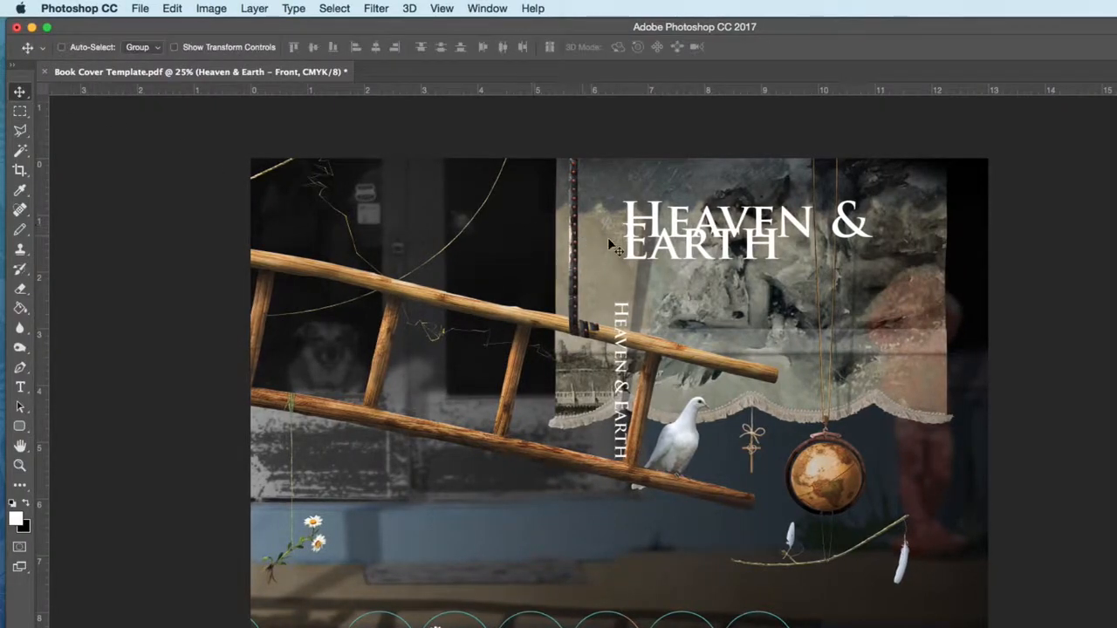
drag(662, 231, 698, 247)
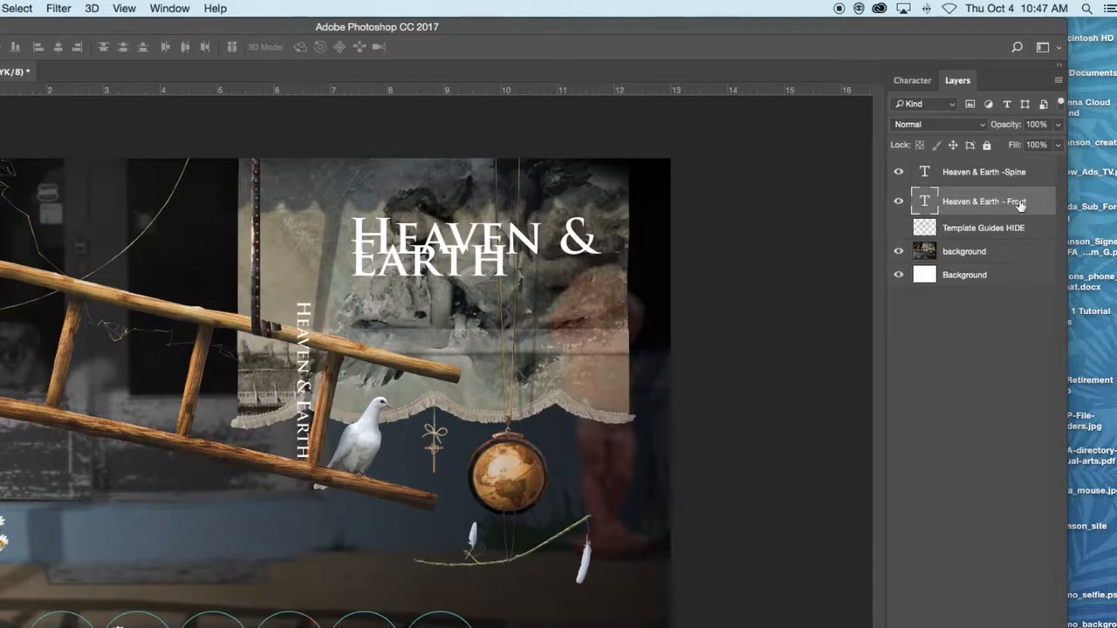
Step: Select all the text of the front cover title and set its leading to 60 pt in the character settings
double_click(924, 202)
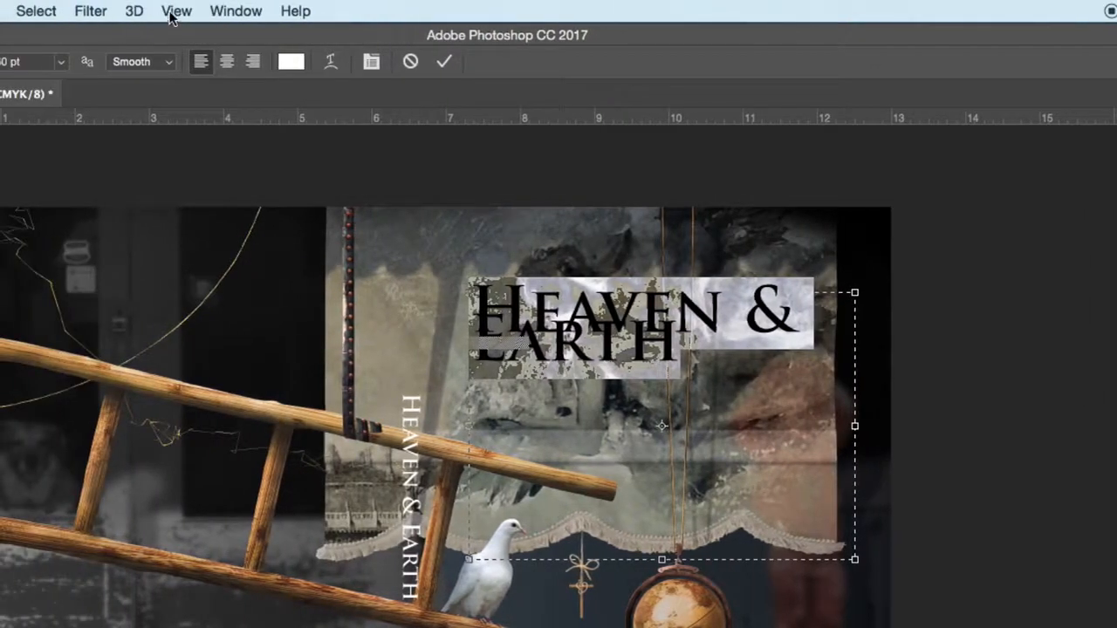
click(236, 10)
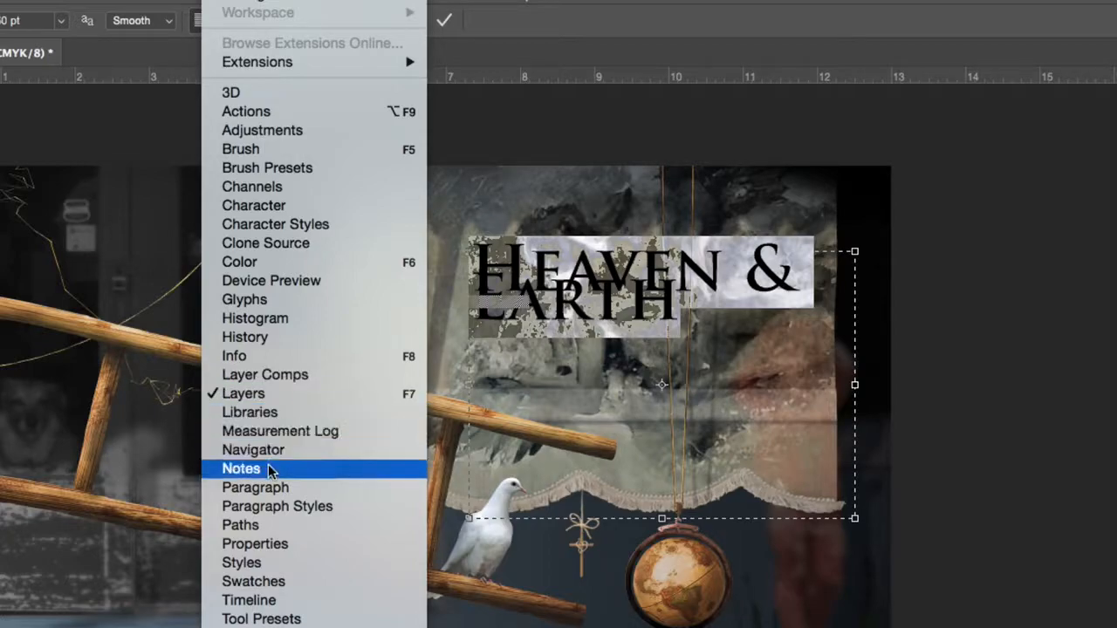
click(266, 210)
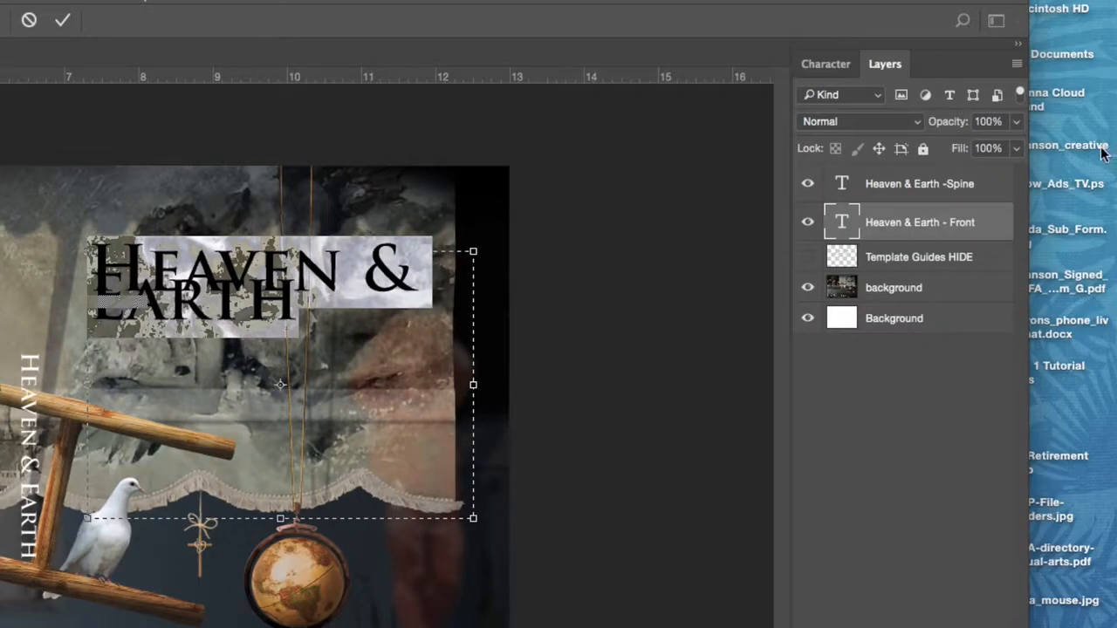
click(828, 64)
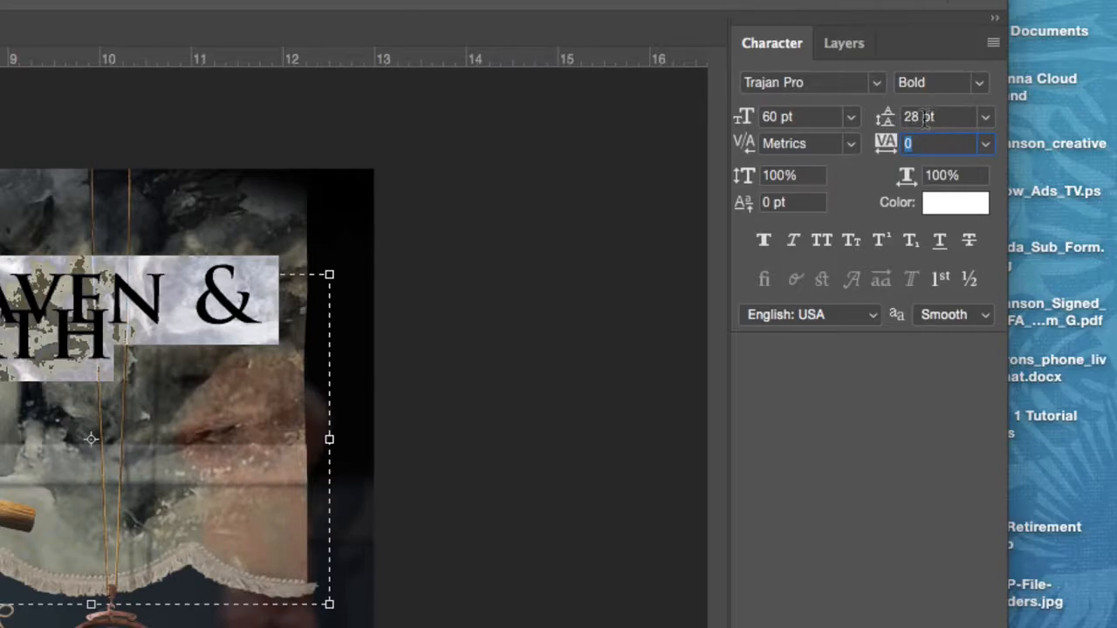
click(986, 118)
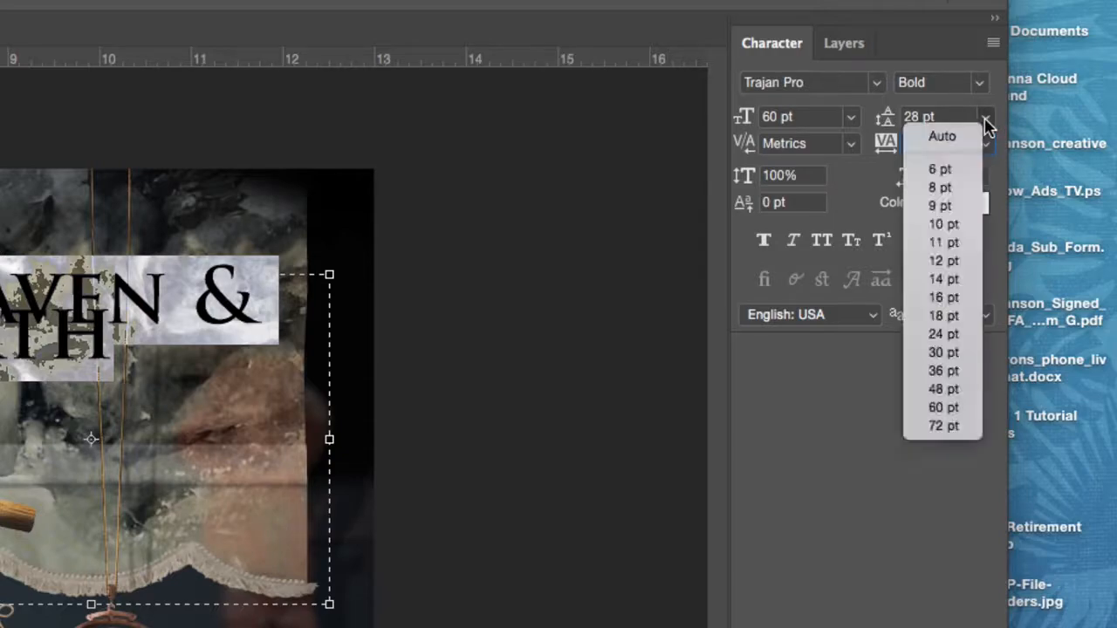
click(949, 406)
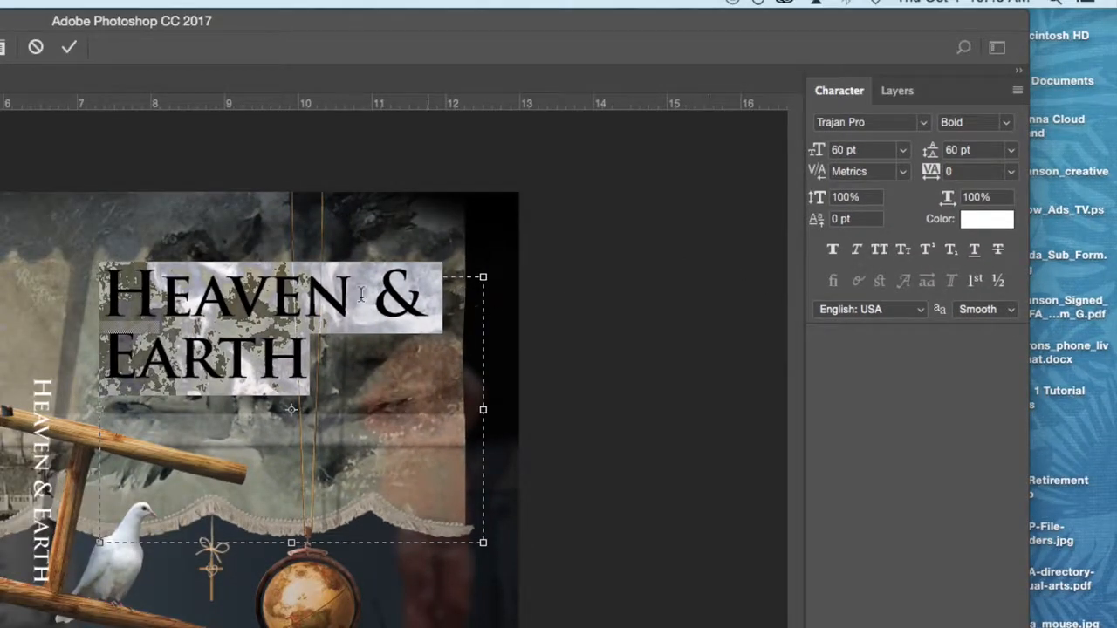
Step: Reselect both lines of the front cover title and adjust their leading to 54 pt
click(360, 294)
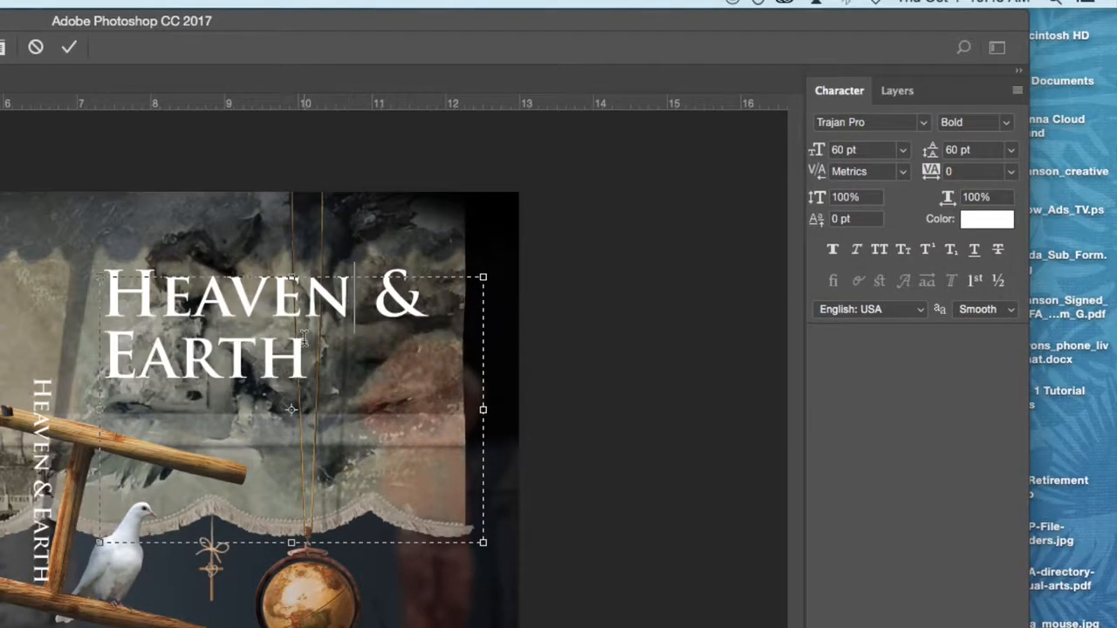
drag(309, 357, 24, 258)
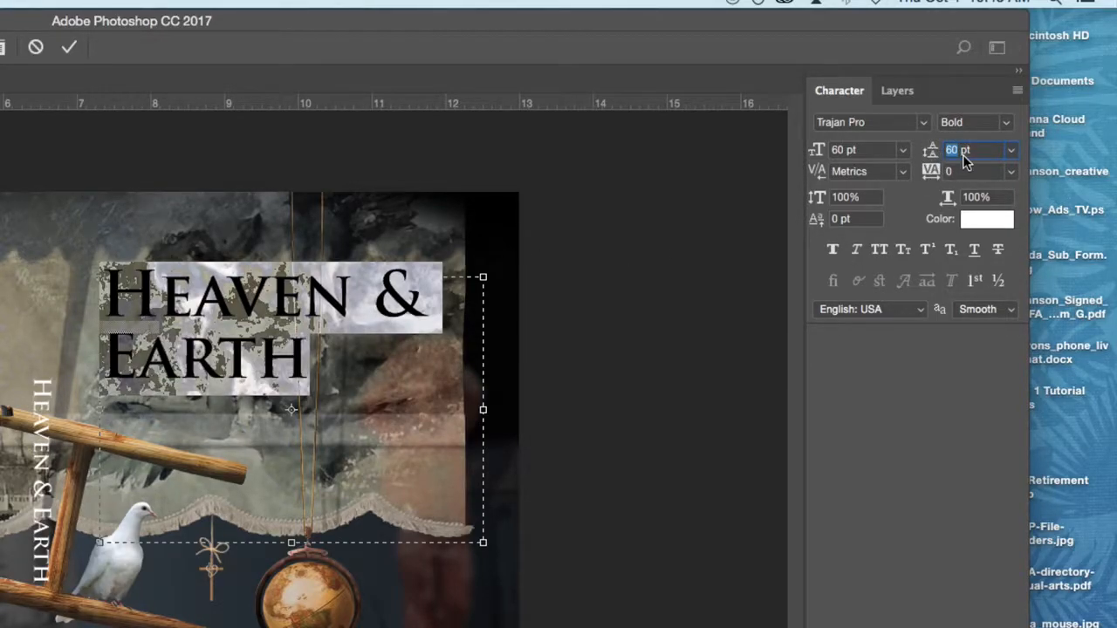
key(Down)
key(Down)
key(Down)
key(Down)
key(Up)
key(Up)
key(Up)
key(Up)
key(Up)
key(Up)
key(Up)
key(Up)
key(Up)
key(Up)
key(Up)
key(Up)
key(Up)
key(Up)
key(Up)
key(Up)
key(Up)
key(Up)
key(Up)
key(Up)
key(Up)
key(Up)
key(Down)
key(Down)
key(Down)
key(Down)
key(Down)
key(Down)
key(Down)
key(Down)
key(Down)
key(Down)
key(Down)
key(Down)
key(Down)
key(Down)
key(Down)
key(Down)
key(Down)
key(Down)
key(Down)
key(Down)
key(Down)
key(Down)
key(Down)
key(Down)
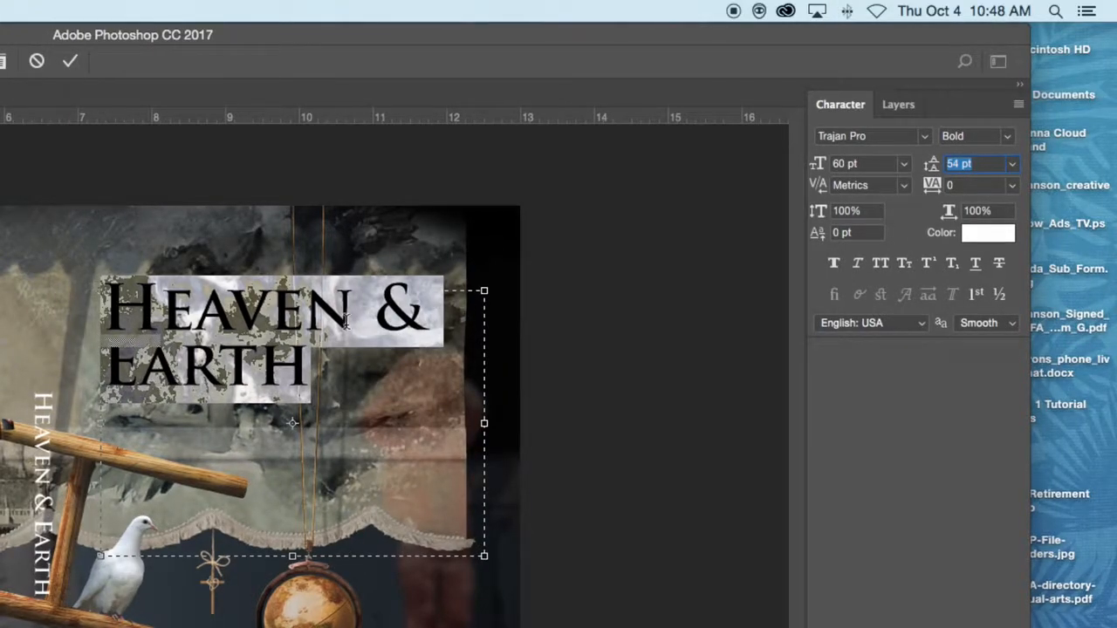
Step: Select only the space before the ampersand in the front title and set its leading to 43 pt
click(346, 322)
drag(428, 314, 360, 312)
triple_click(358, 314)
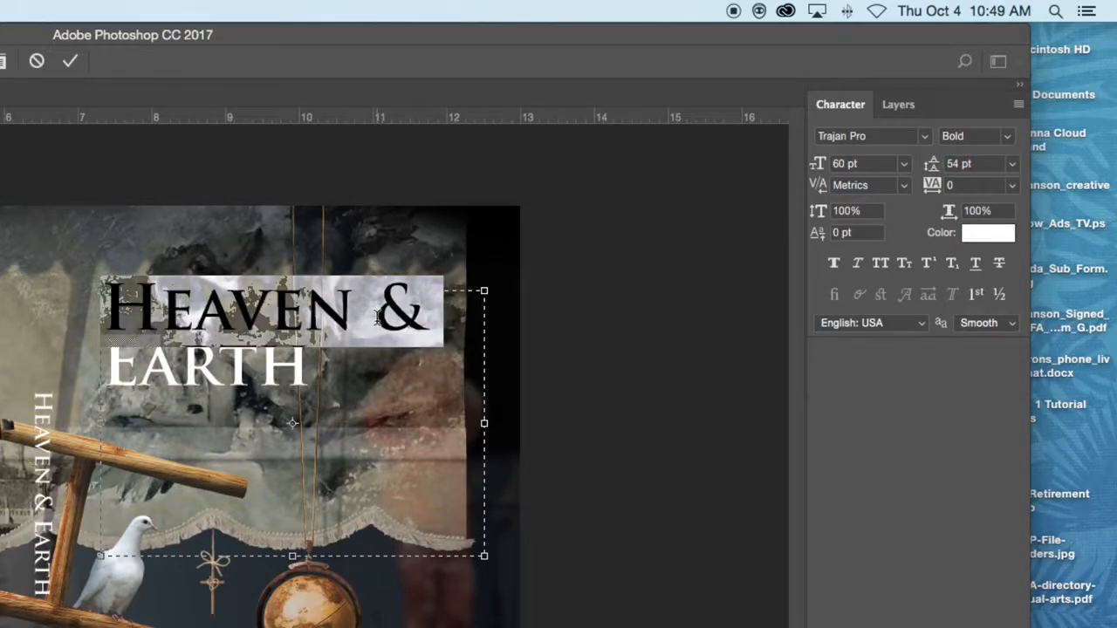
click(372, 334)
drag(375, 324, 359, 322)
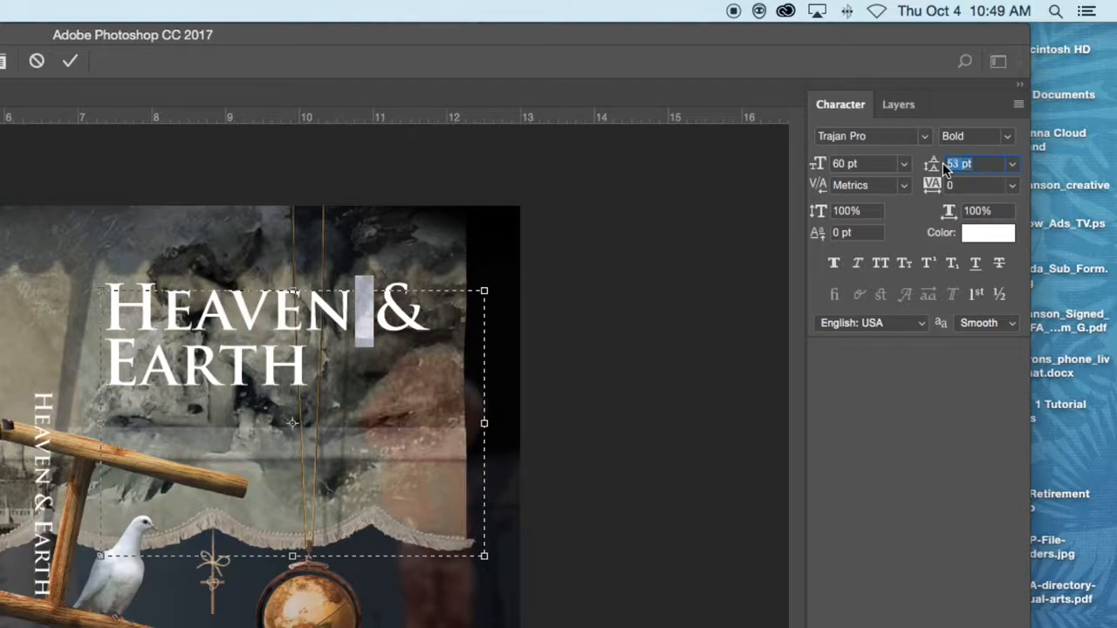
key(shift+Down)
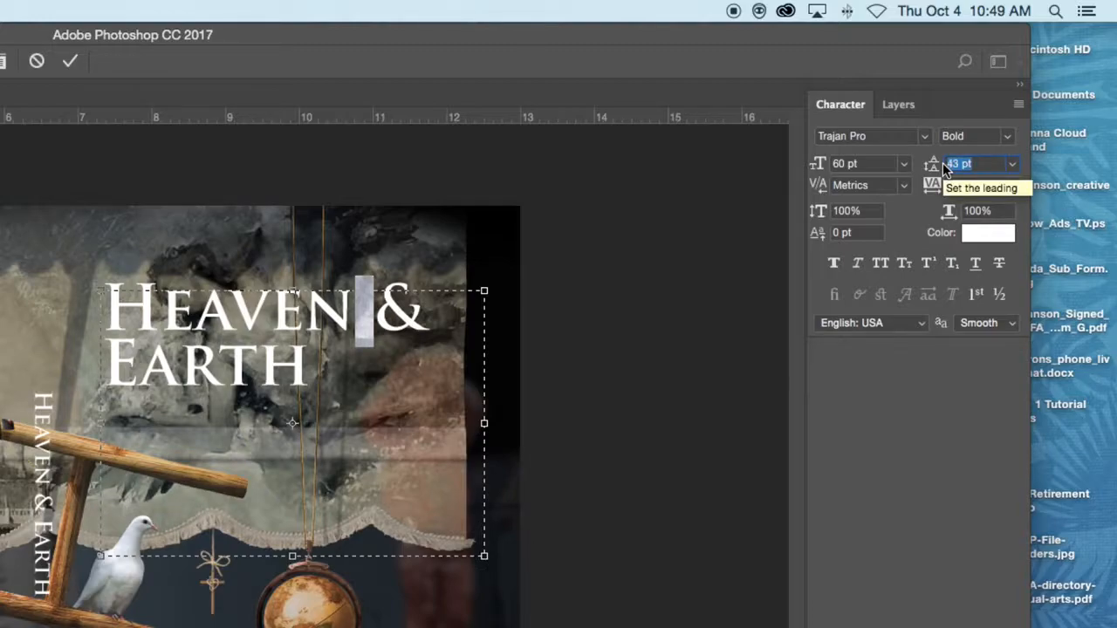
click(837, 163)
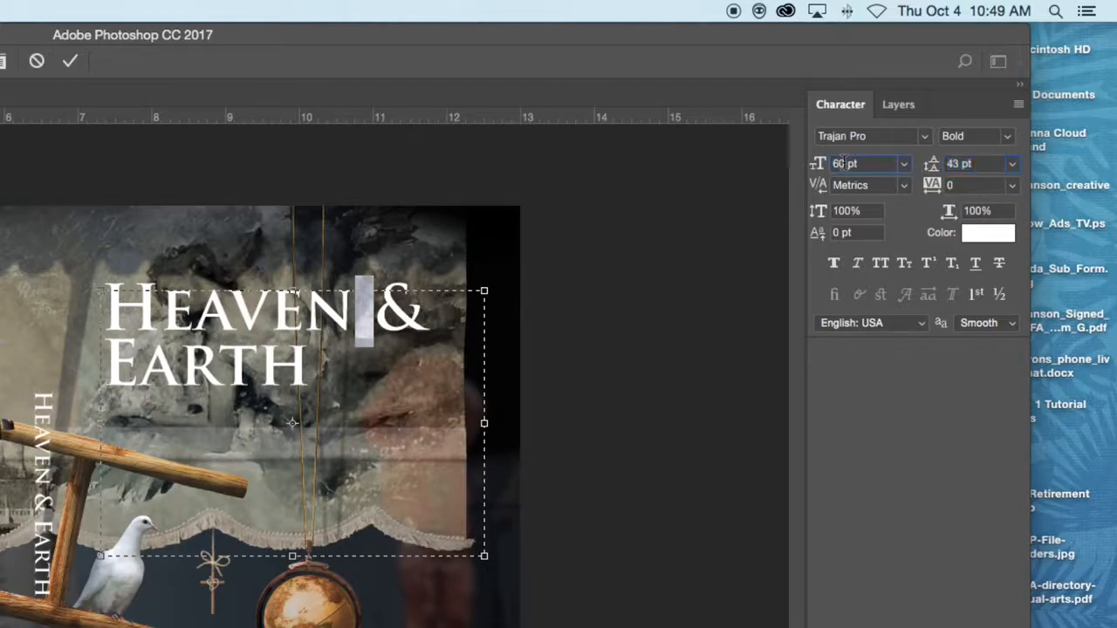
Step: Select the ampersand with its preceding space in the front title and set the tracking to -105
double_click(410, 310)
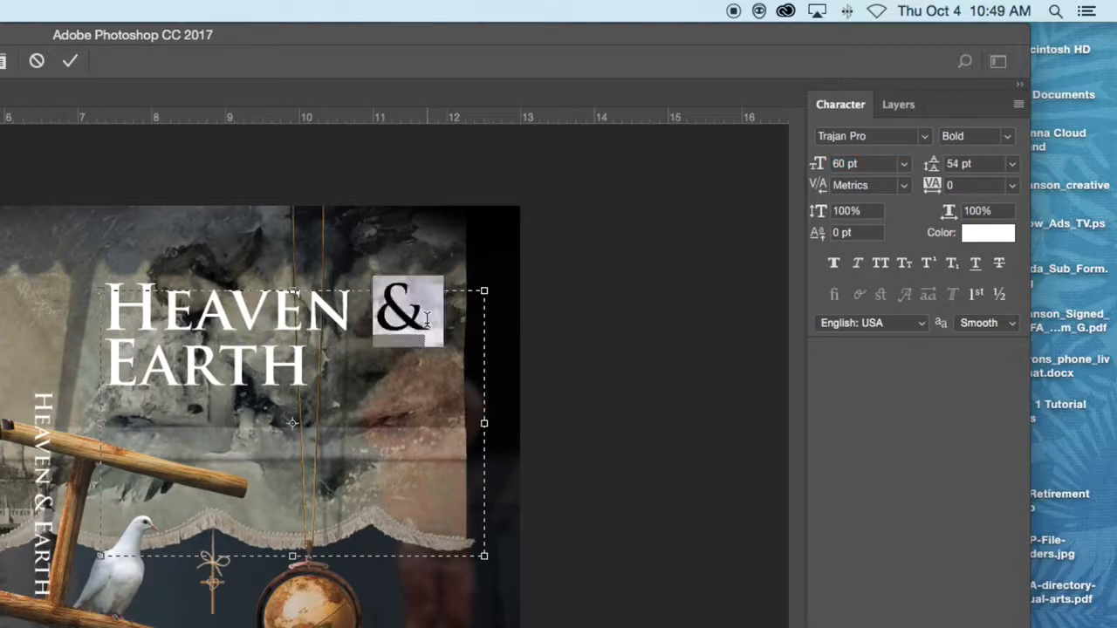
triple_click(358, 313)
double_click(382, 309)
triple_click(382, 311)
click(383, 309)
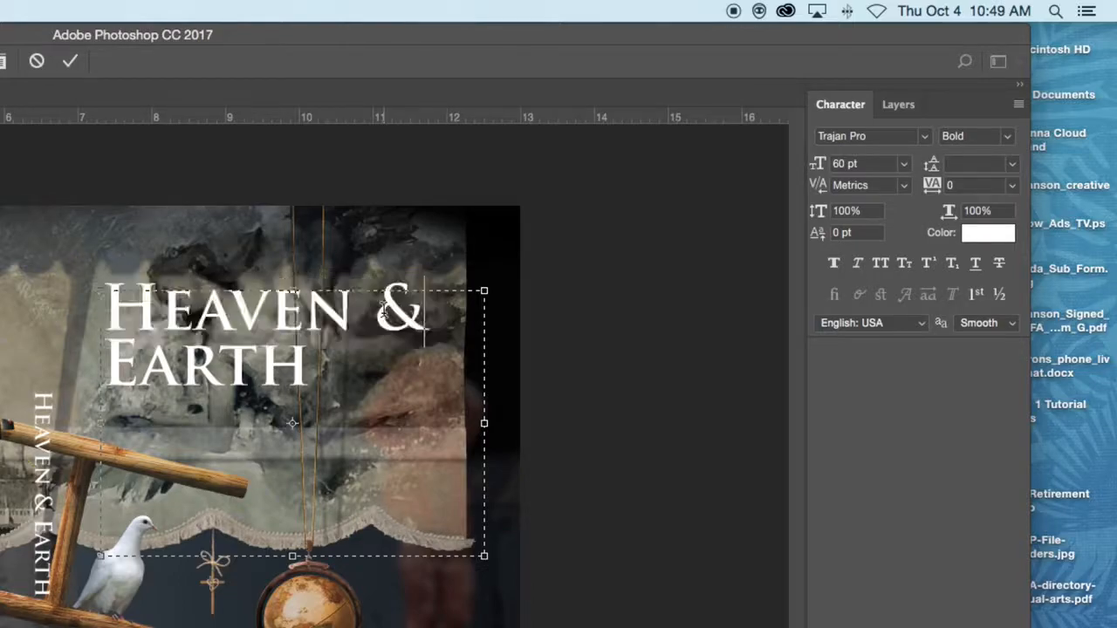
double_click(383, 310)
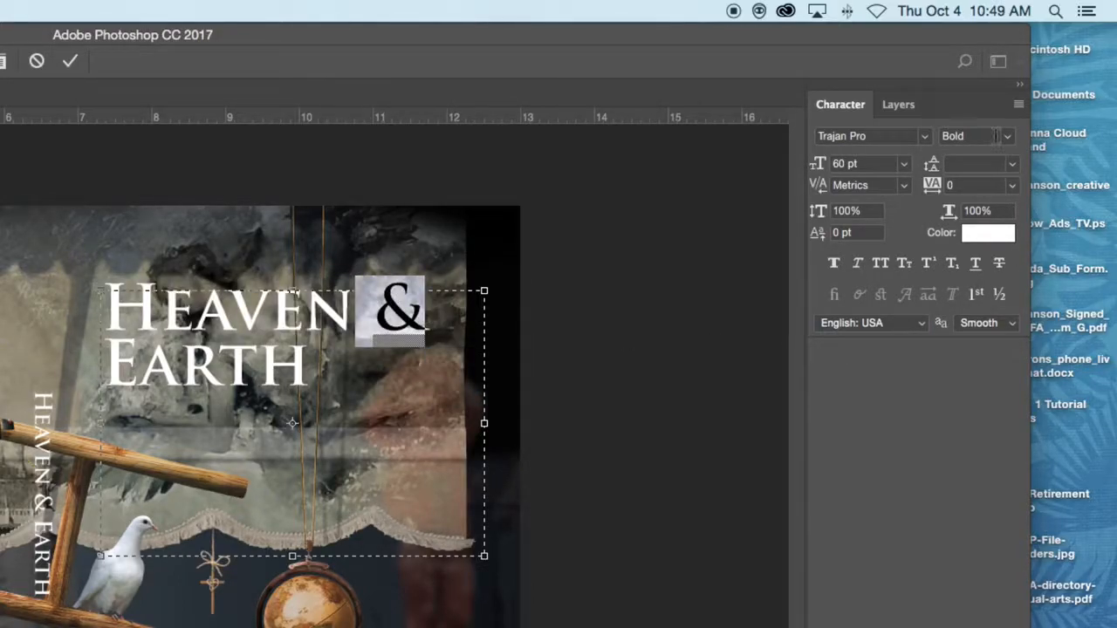
click(949, 185)
click(1012, 185)
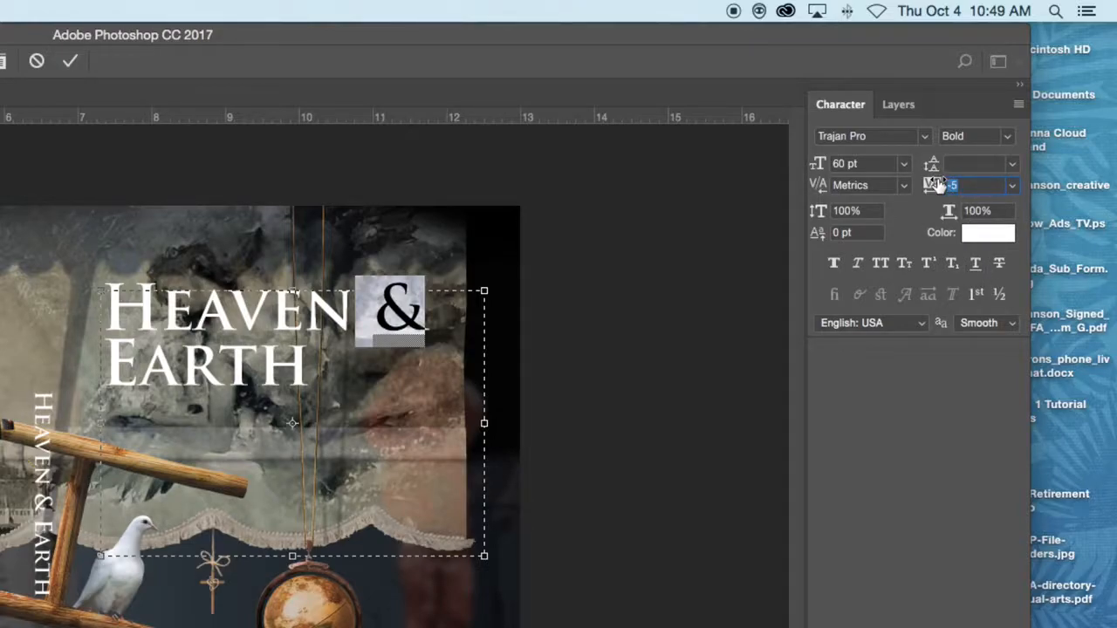
drag(935, 183, 936, 183)
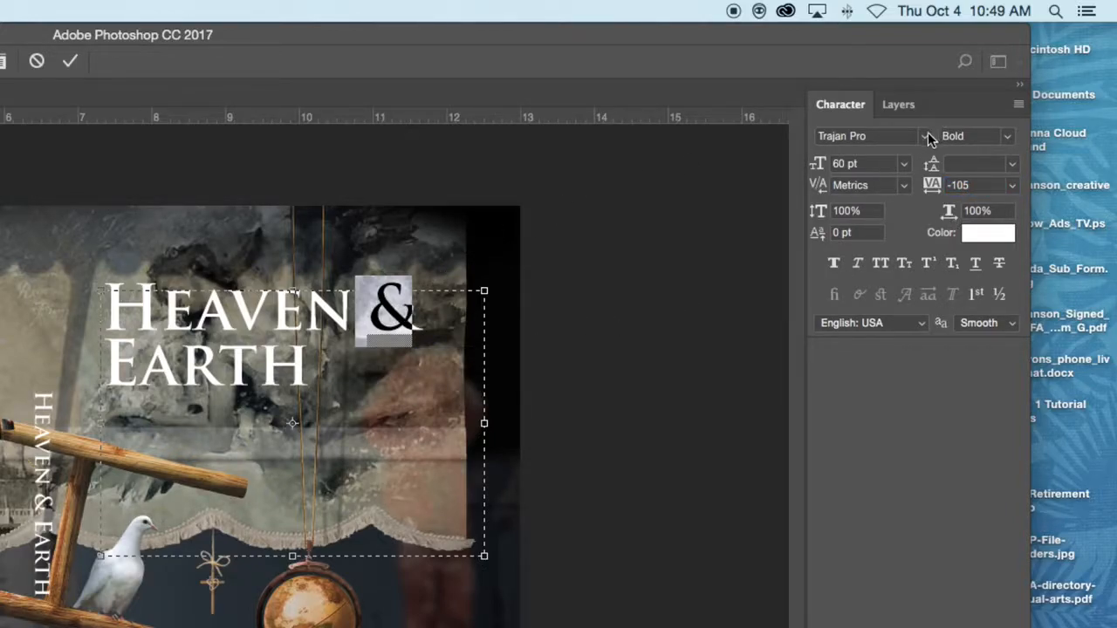
Step: Change the selected ampersand's font style to Regular, keeping Trajan Pro as the font
click(1009, 139)
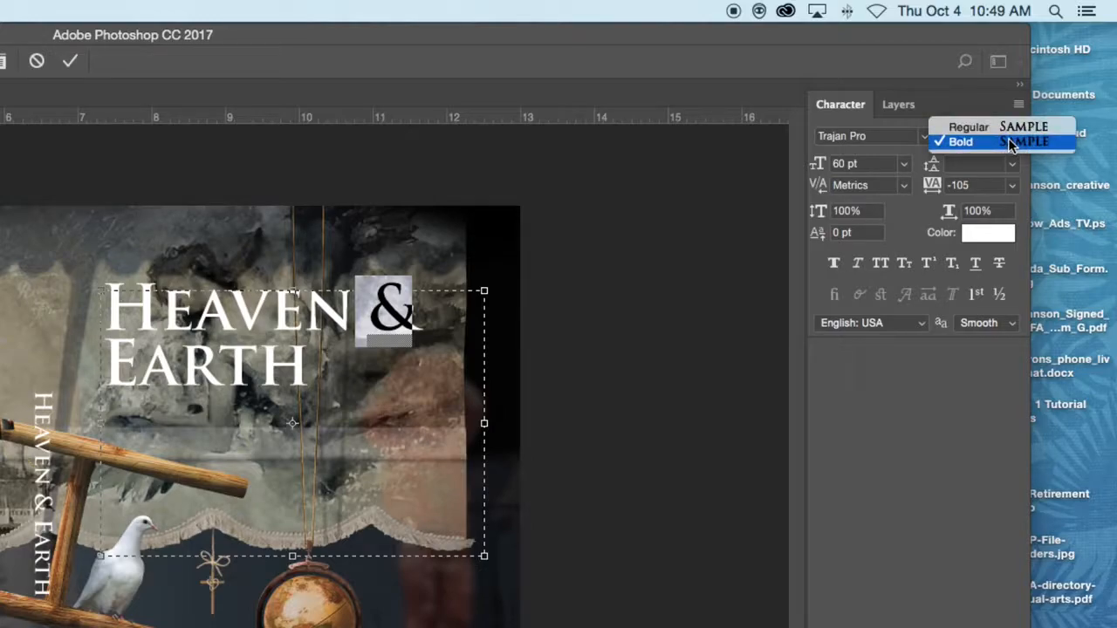
click(1010, 143)
click(1010, 140)
click(994, 127)
click(925, 138)
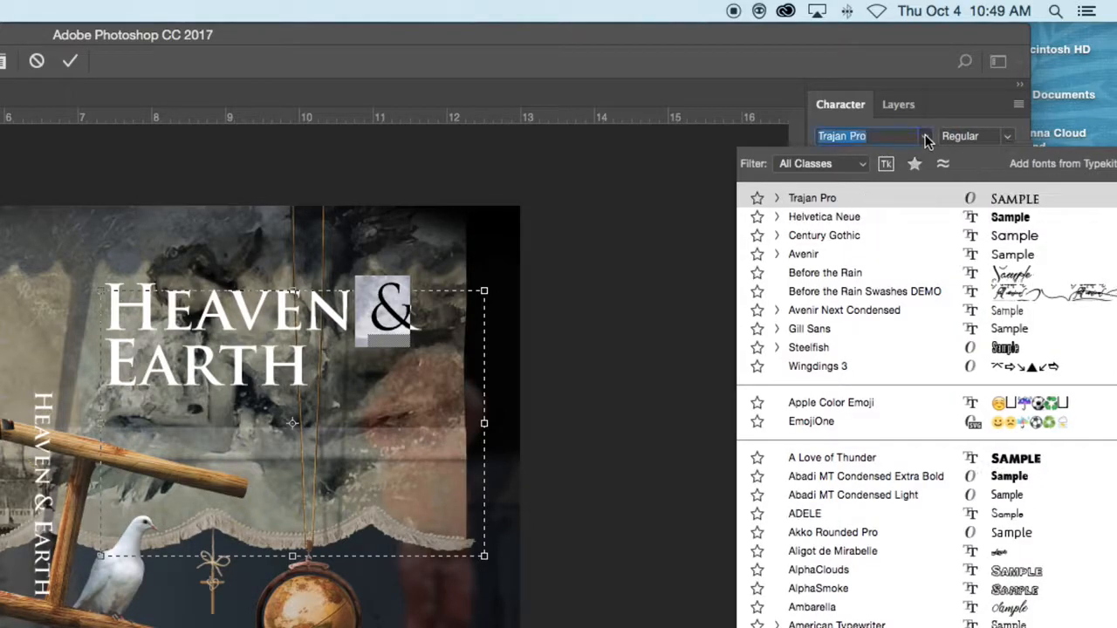
click(913, 199)
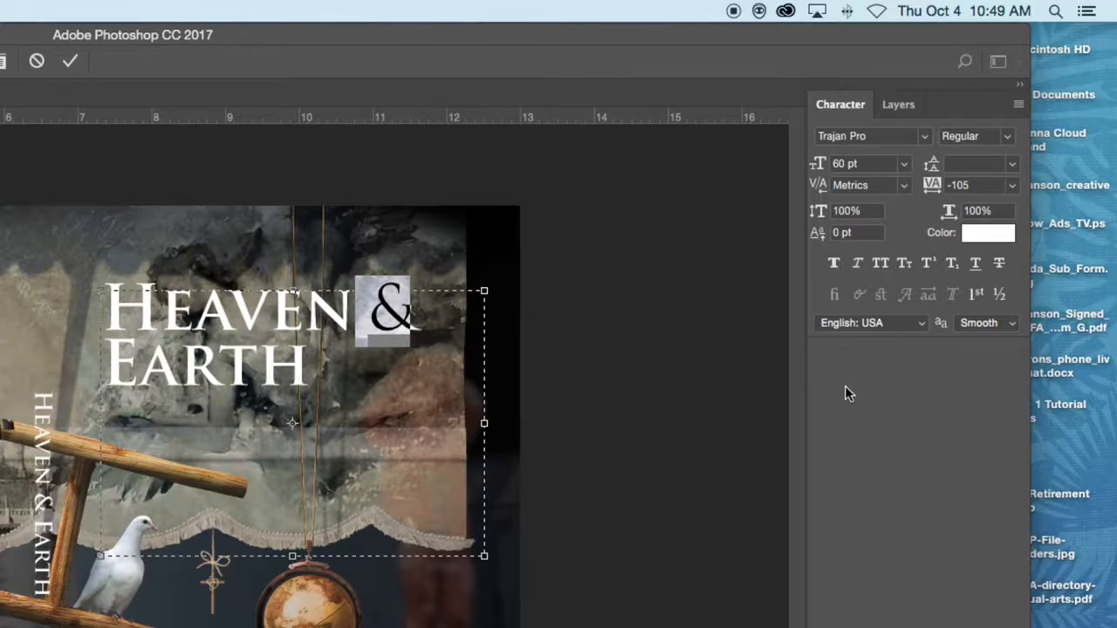
Step: Select the whole front title and recolor it with the tan c89f5f sampled from the wooden ladder
click(306, 376)
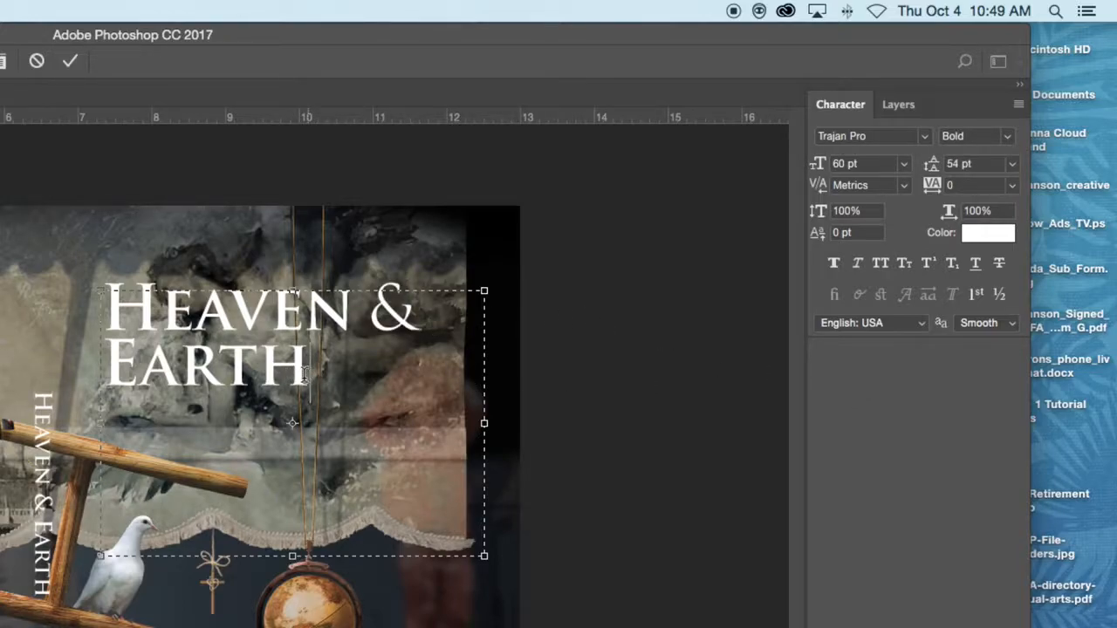
key(super+a)
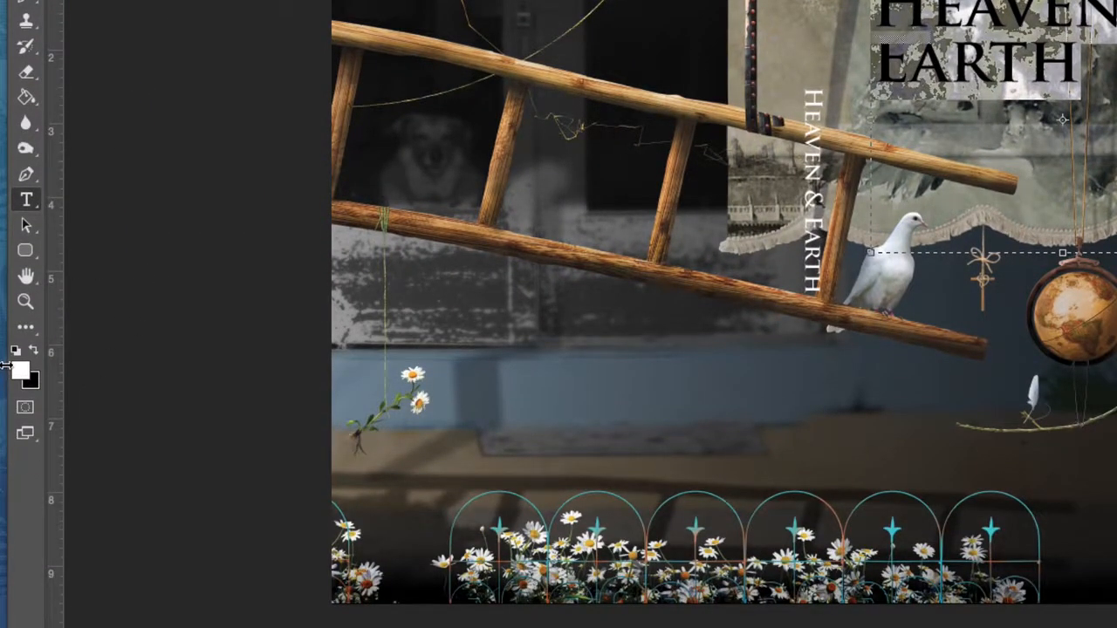
click(20, 372)
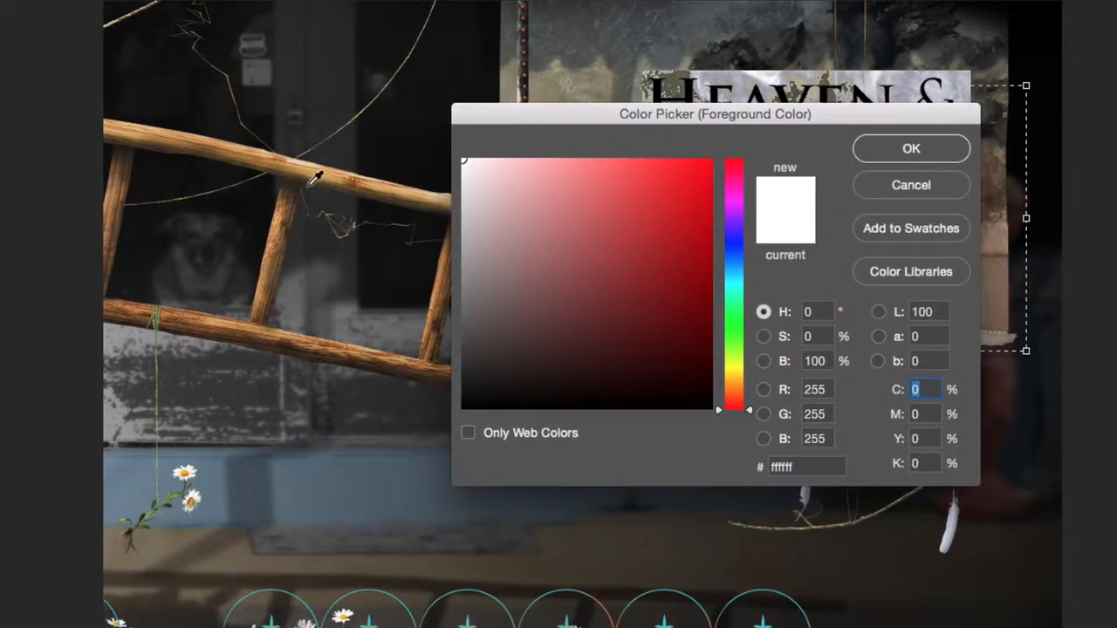
drag(369, 195, 401, 199)
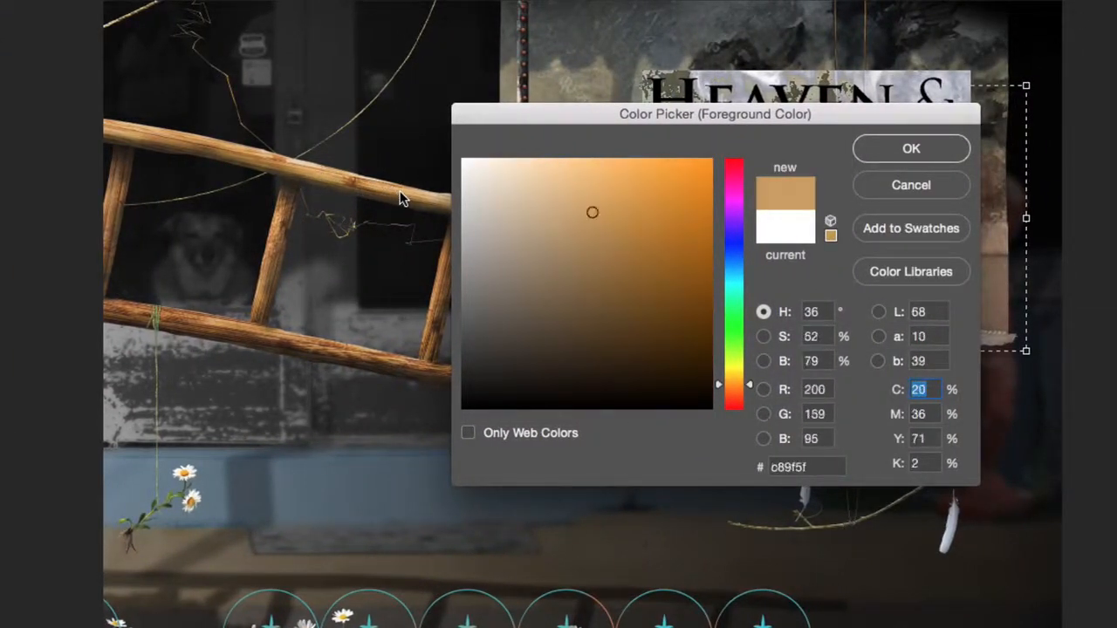
click(878, 148)
click(829, 148)
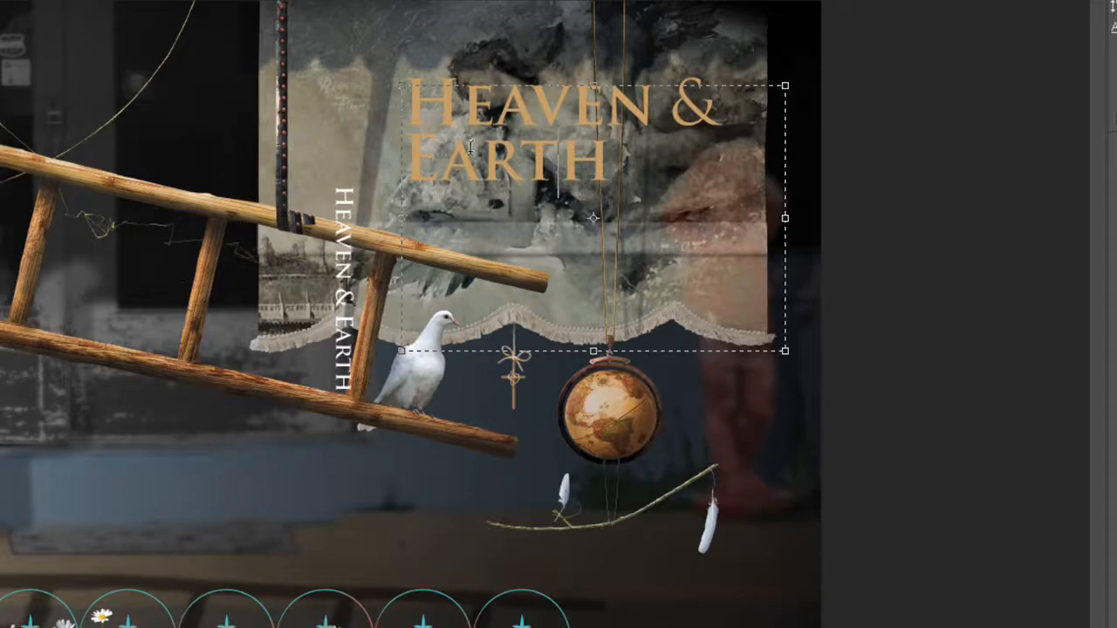
Step: Select the whole front title and recolor it pale yellow f4e78d
double_click(605, 169)
key(ctrl+a)
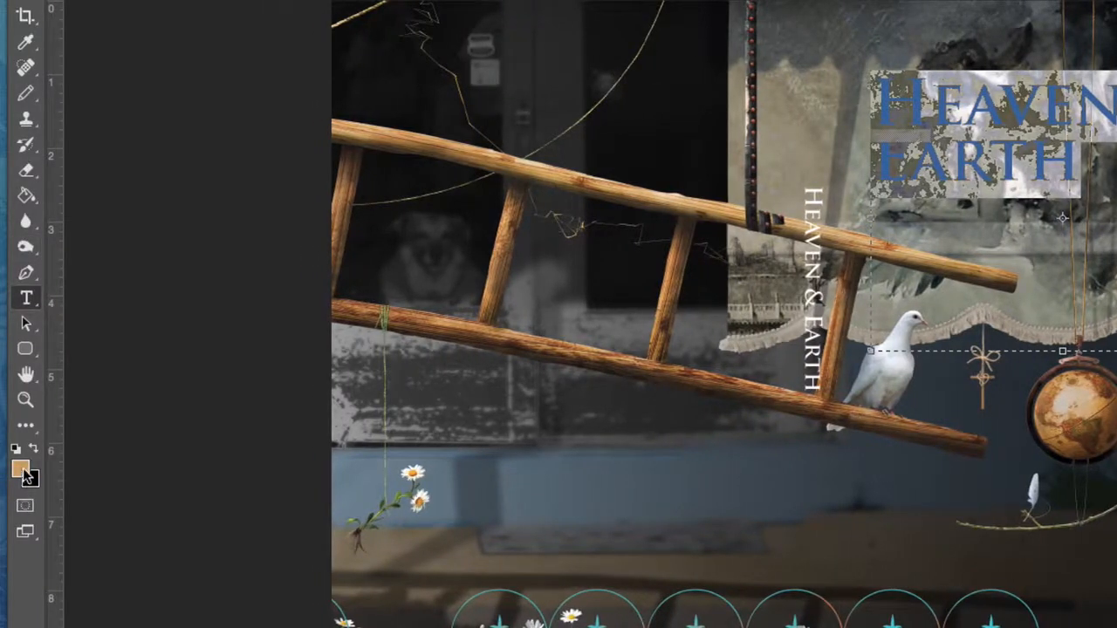
click(20, 468)
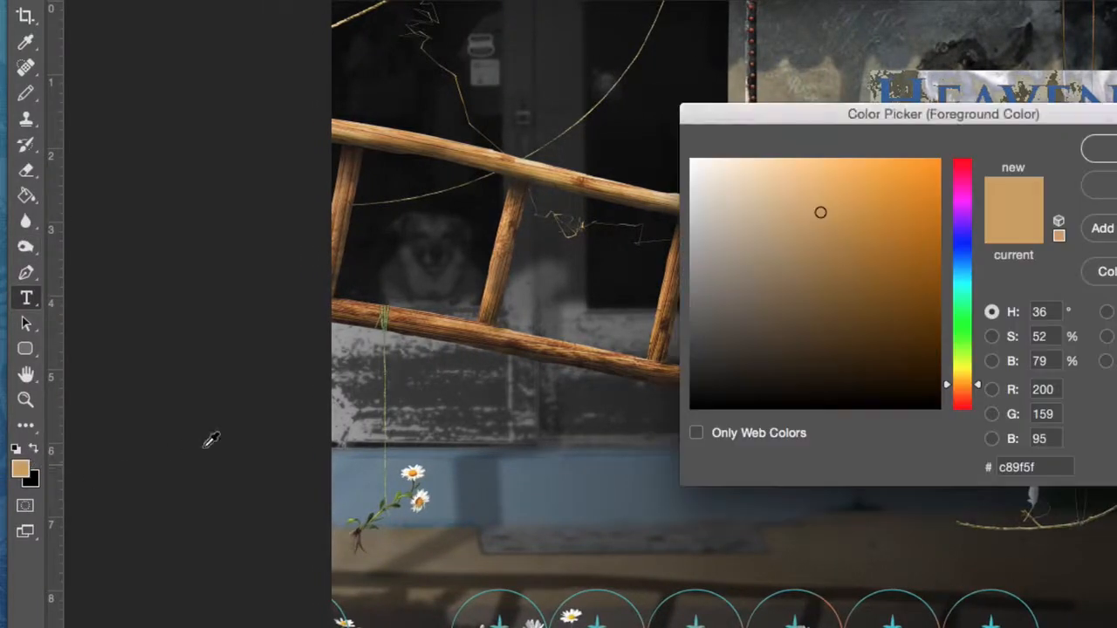
drag(813, 211, 796, 168)
click(979, 389)
drag(979, 385, 979, 373)
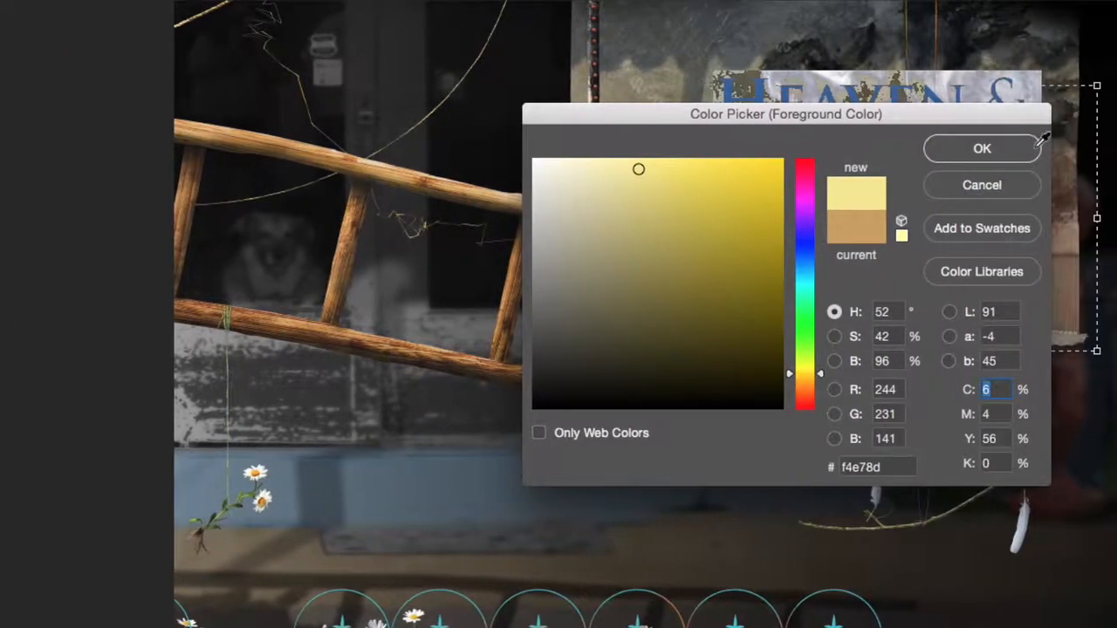
click(992, 144)
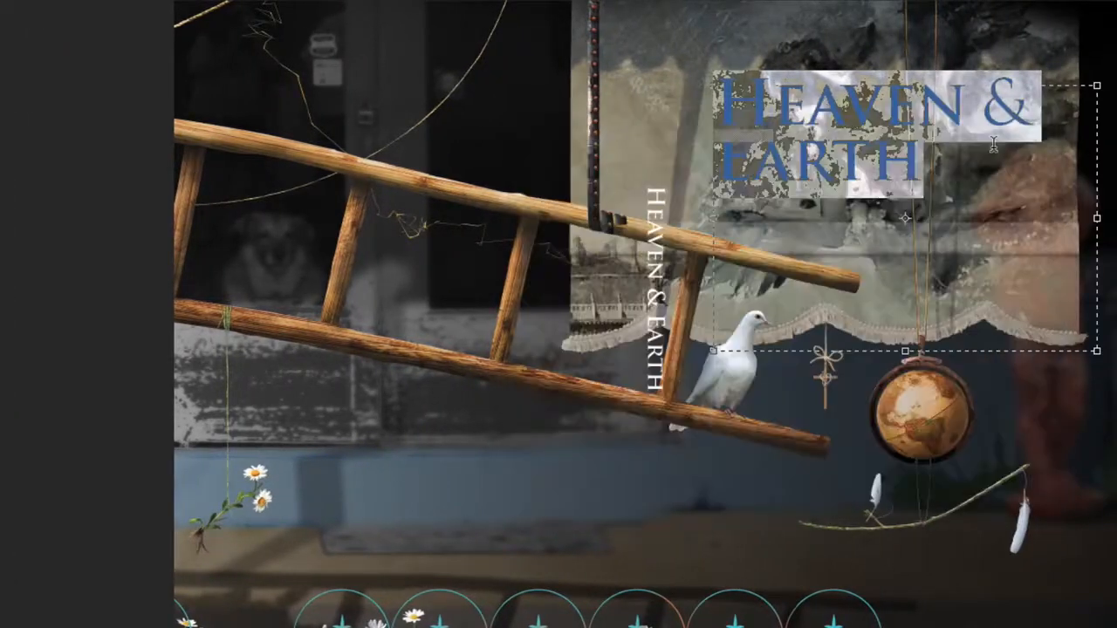
click(915, 119)
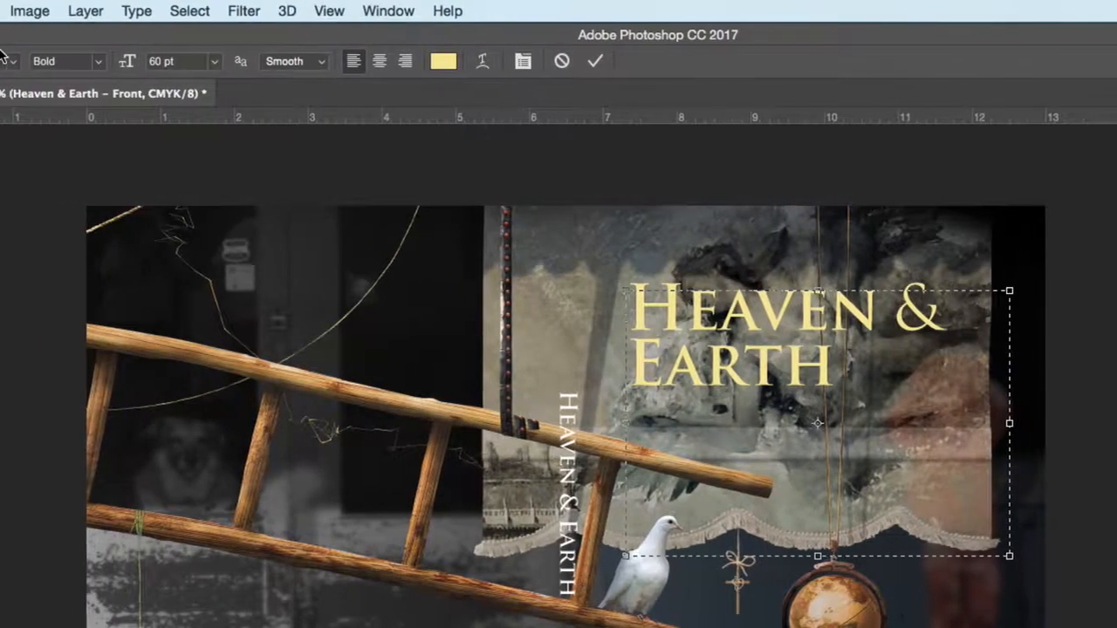
Step: Apply an Inner Bevel to the front title with a depth of 74% and a size of 10 px
click(89, 12)
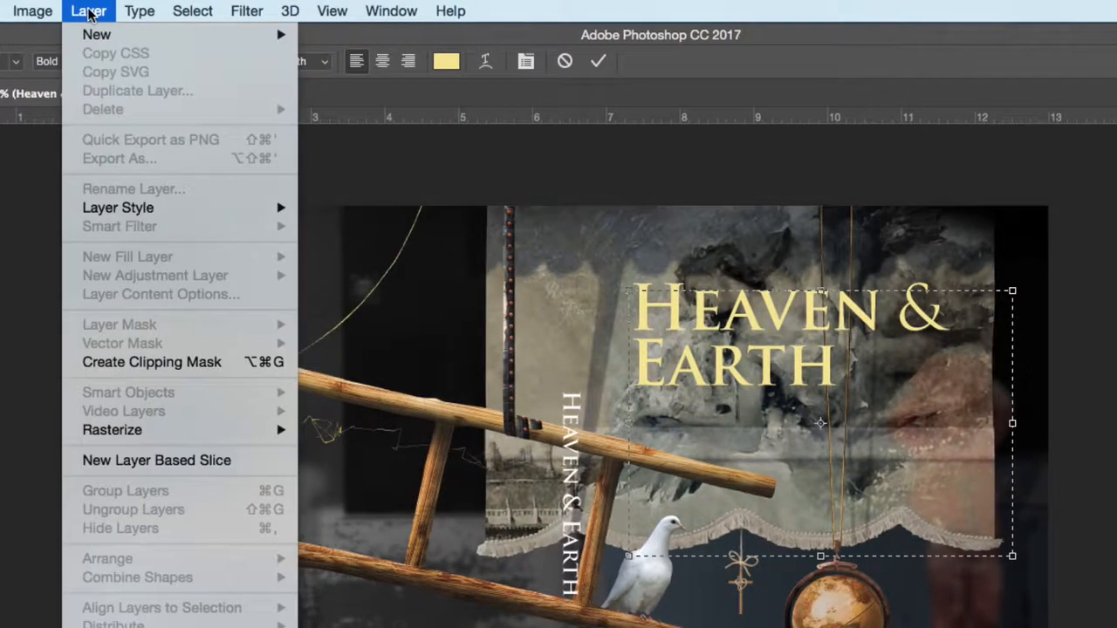
mouse_move(121, 213)
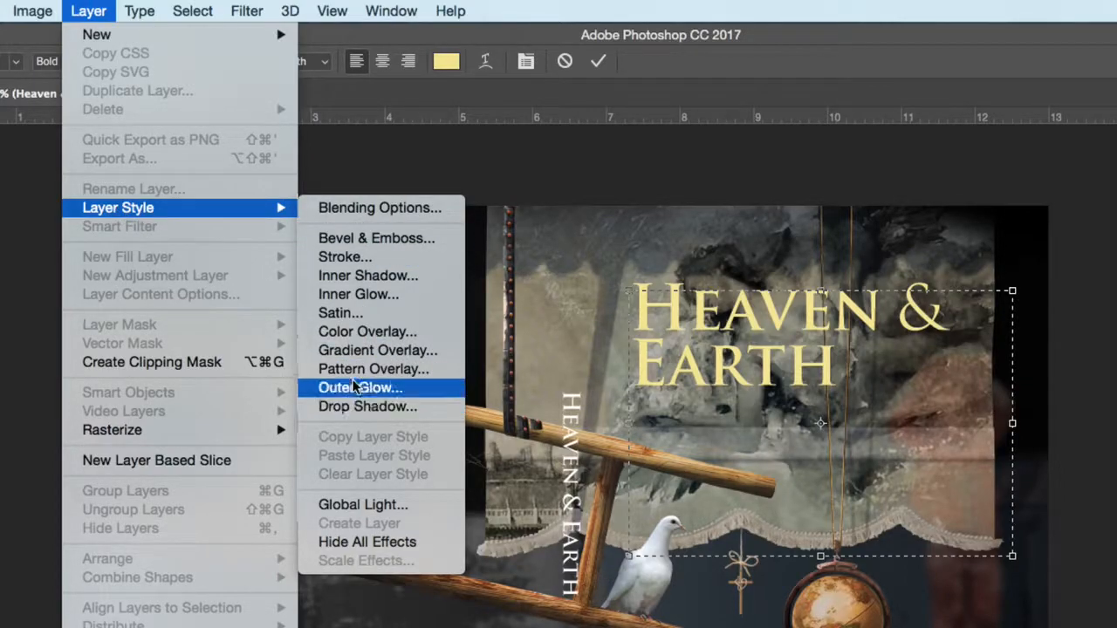
click(358, 240)
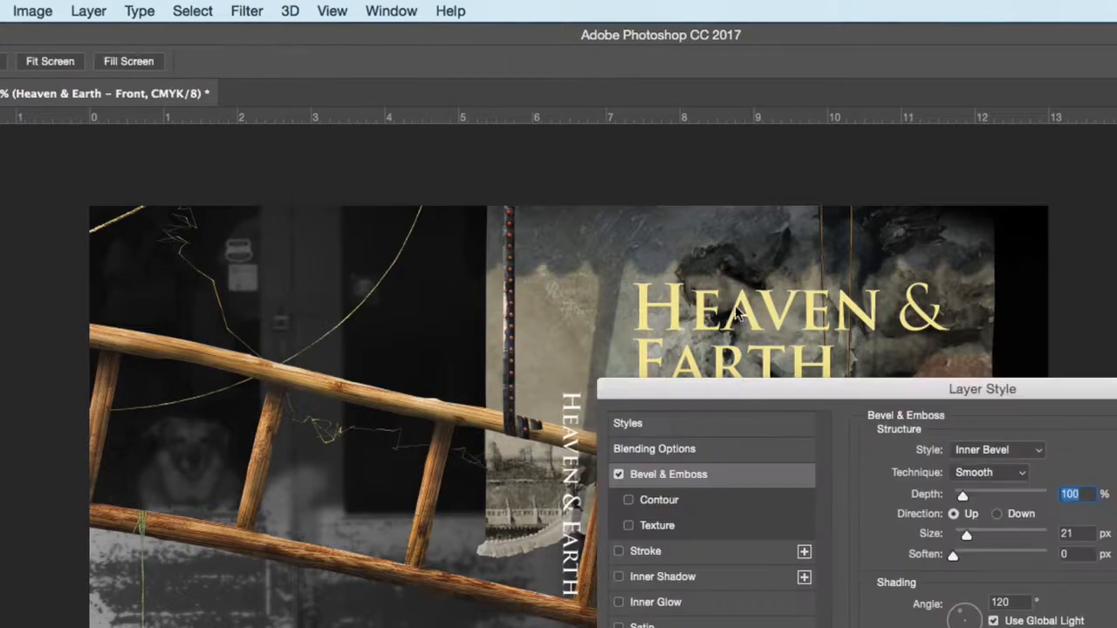
drag(759, 402, 2, 144)
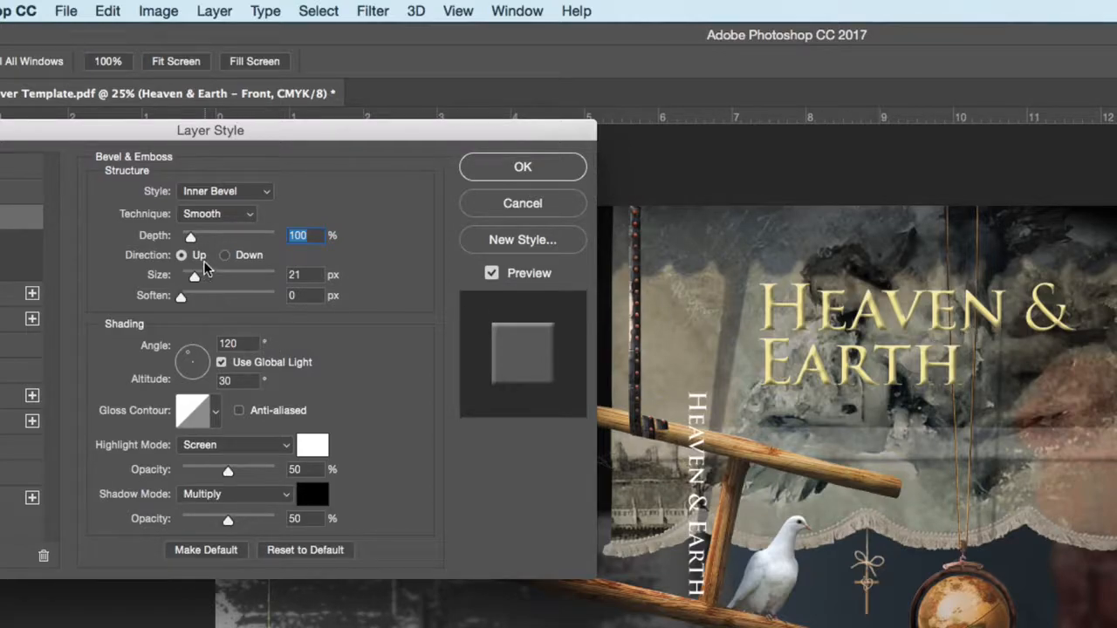
drag(190, 239, 187, 239)
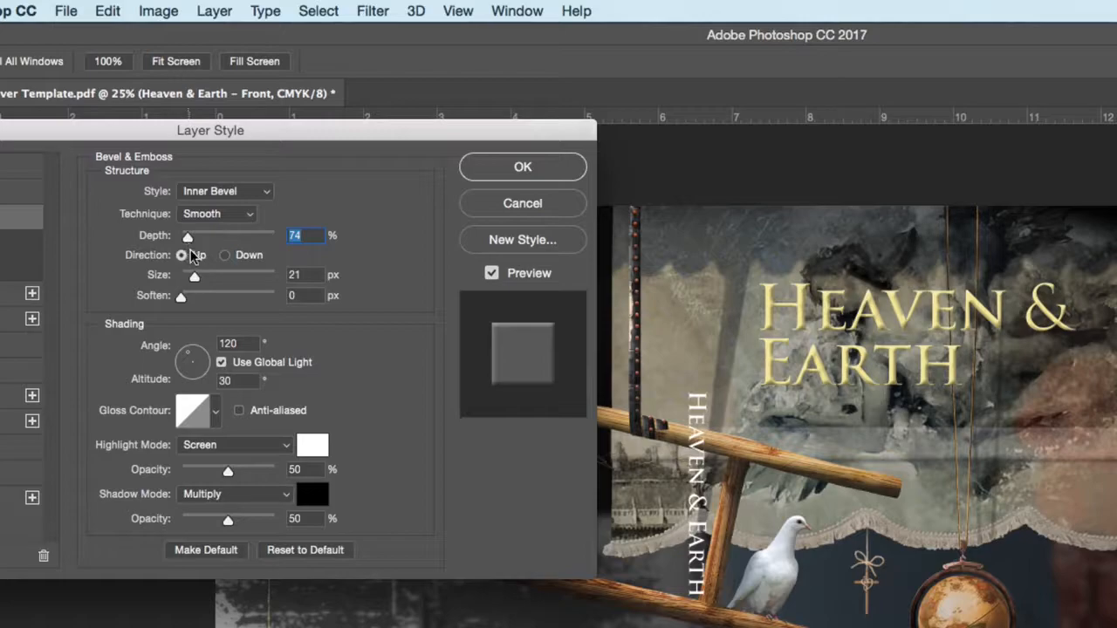
drag(194, 278, 191, 280)
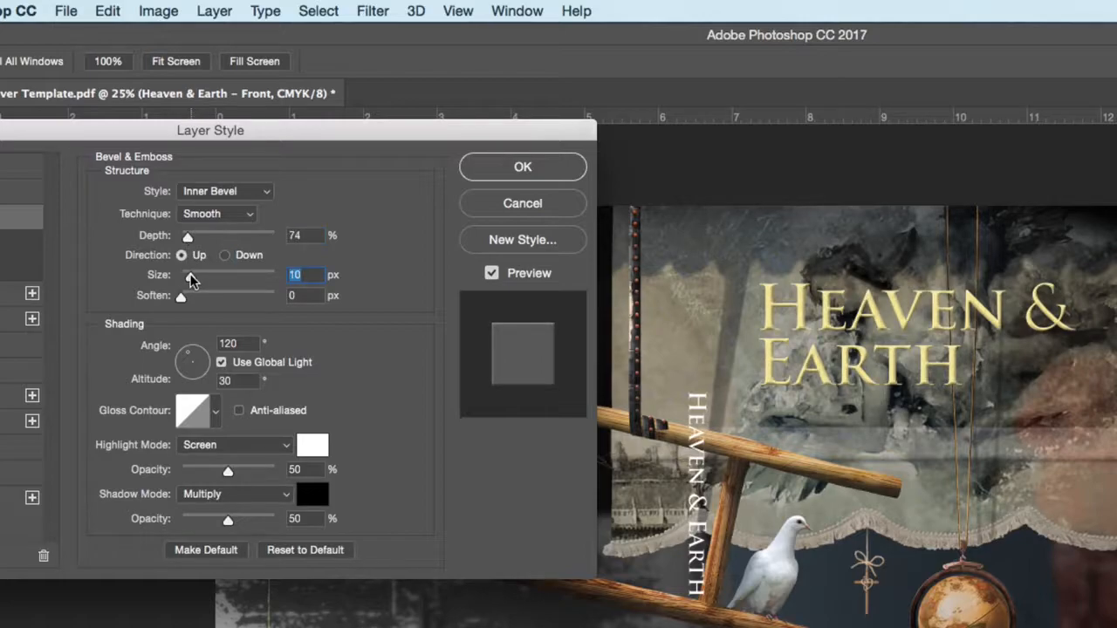
click(517, 168)
key(v)
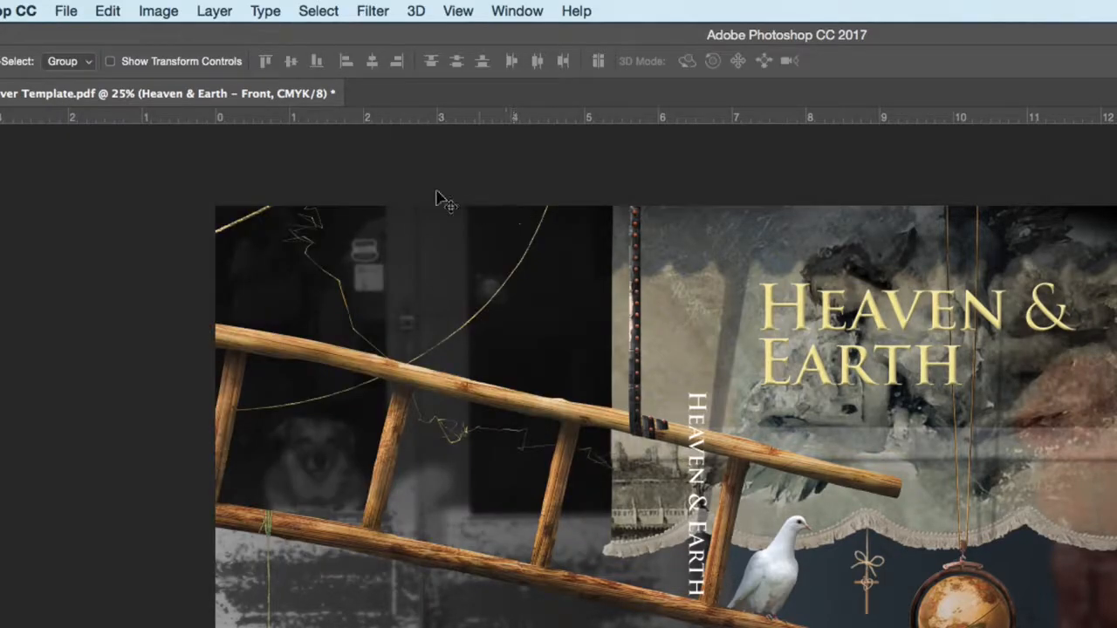
Step: Add a drop shadow to the front title, with its color set to black and its distance to 9 px
click(214, 10)
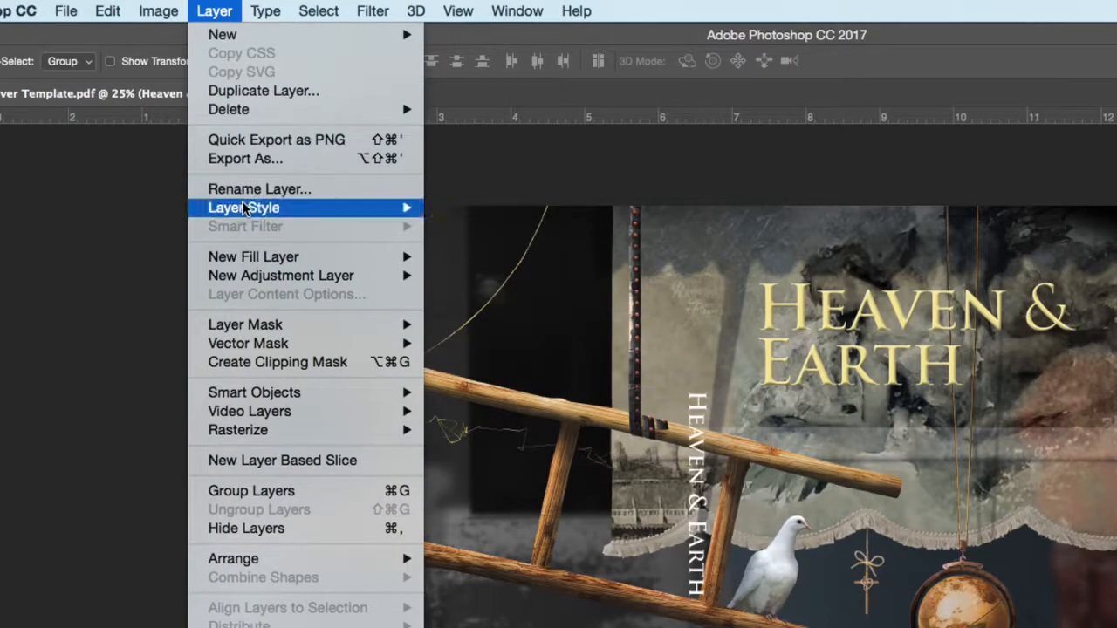
mouse_move(339, 206)
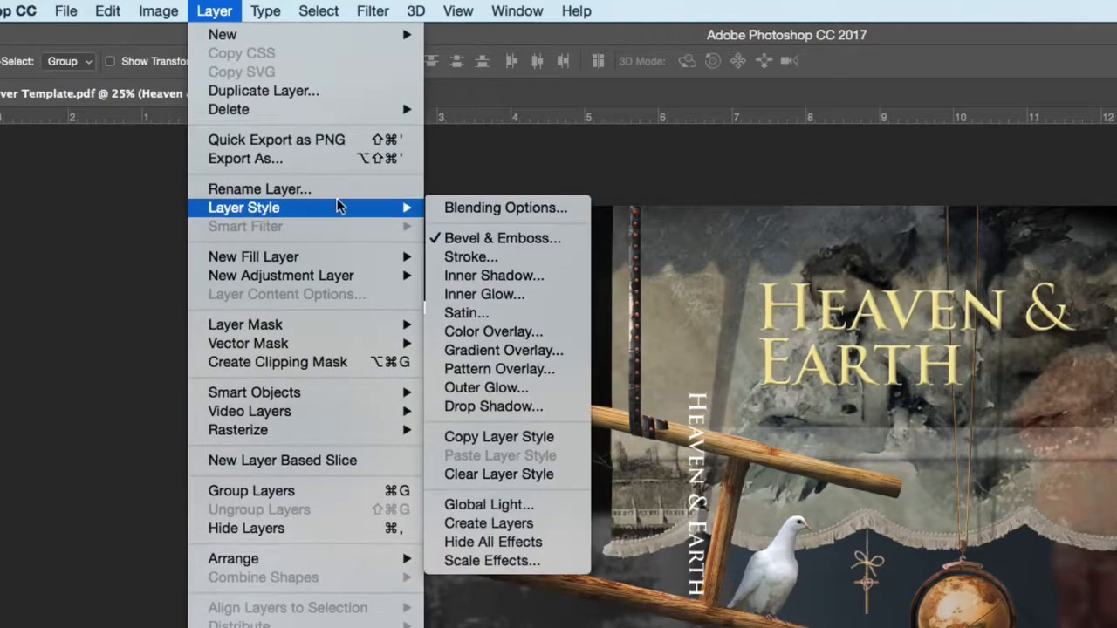
click(465, 405)
drag(951, 290, 452, 140)
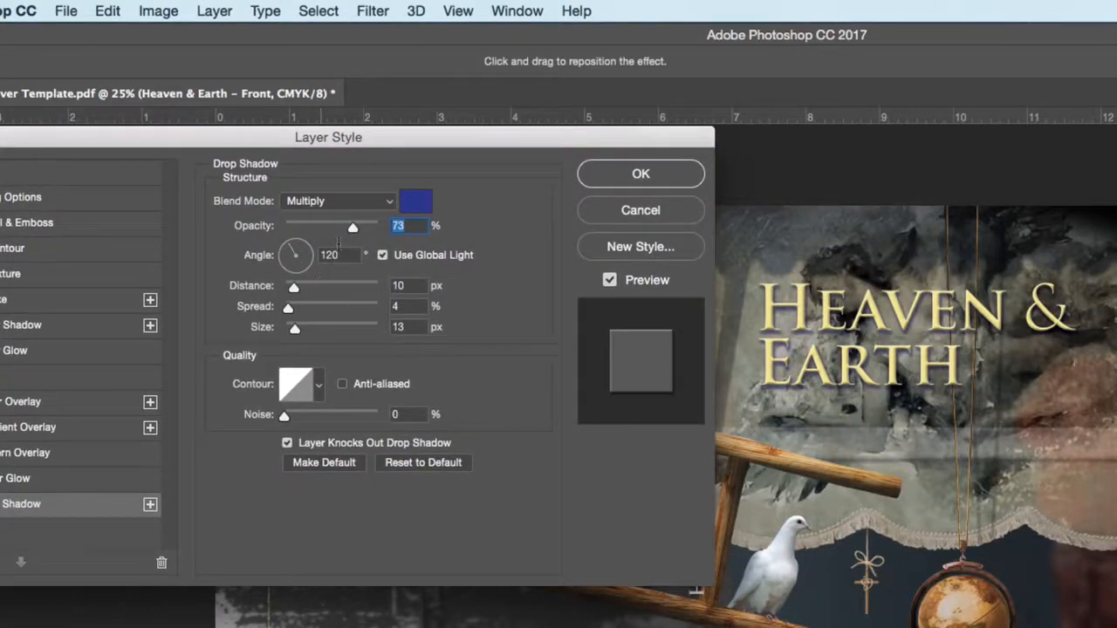
click(410, 202)
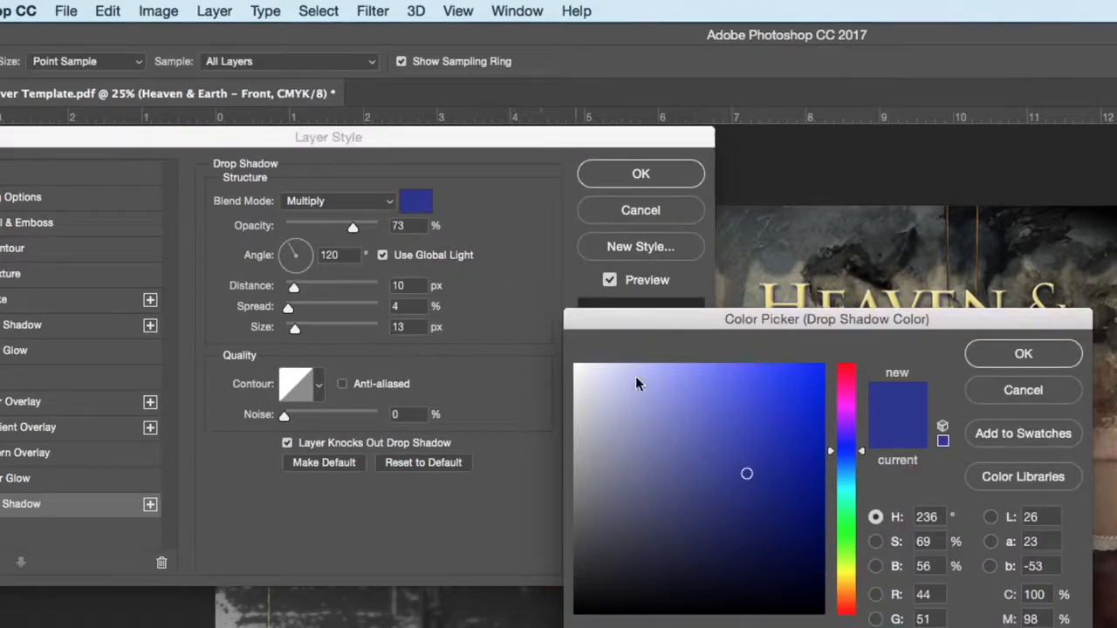
click(820, 611)
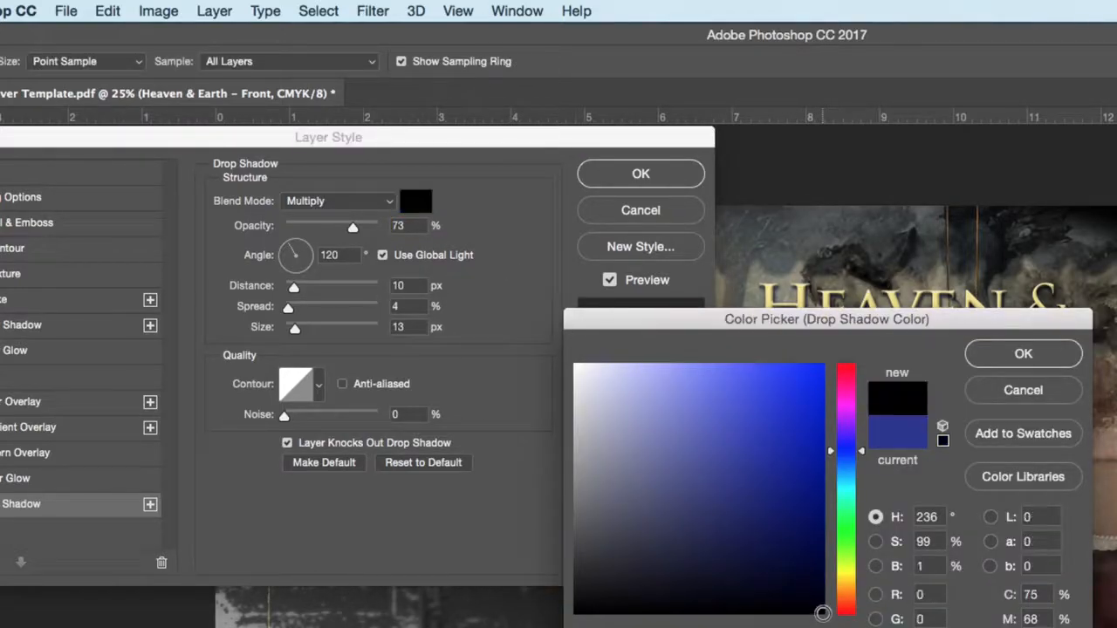
click(1012, 358)
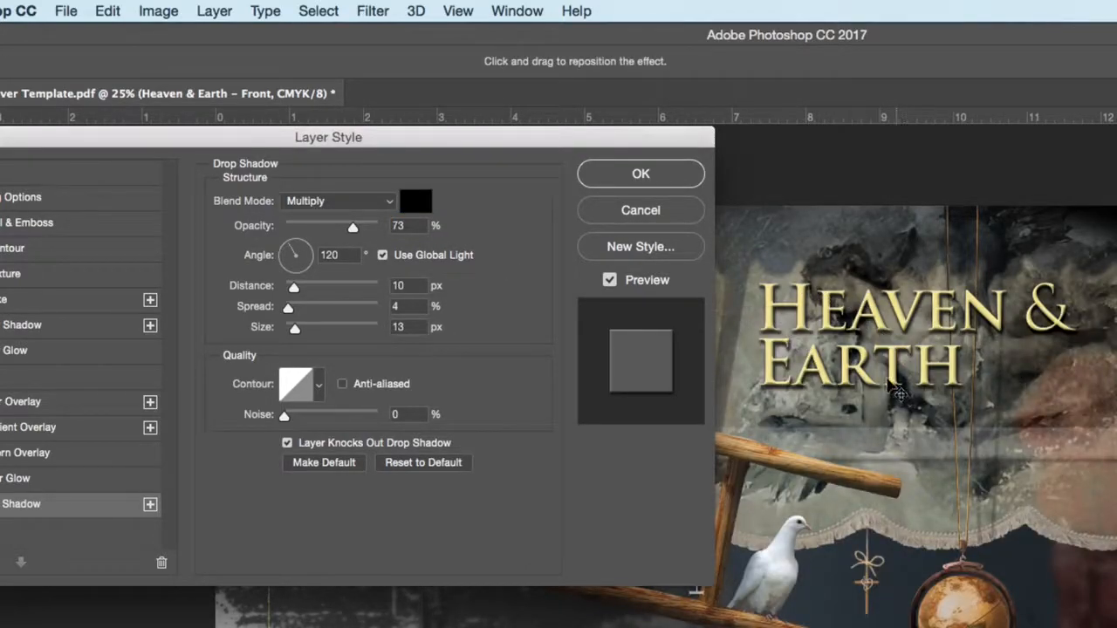
drag(292, 289, 290, 289)
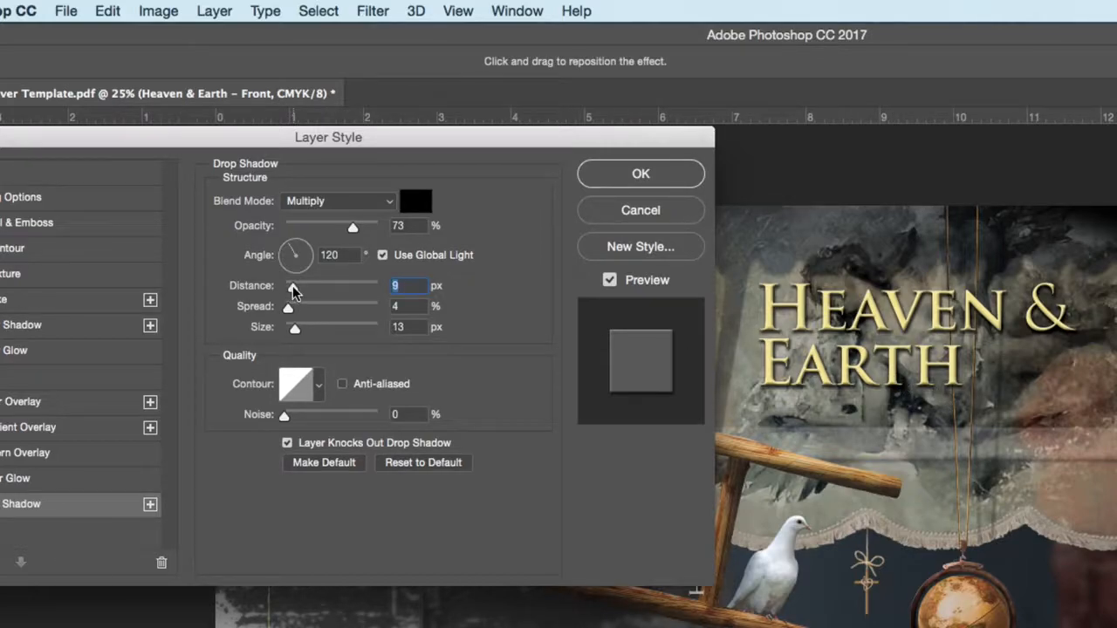
click(623, 175)
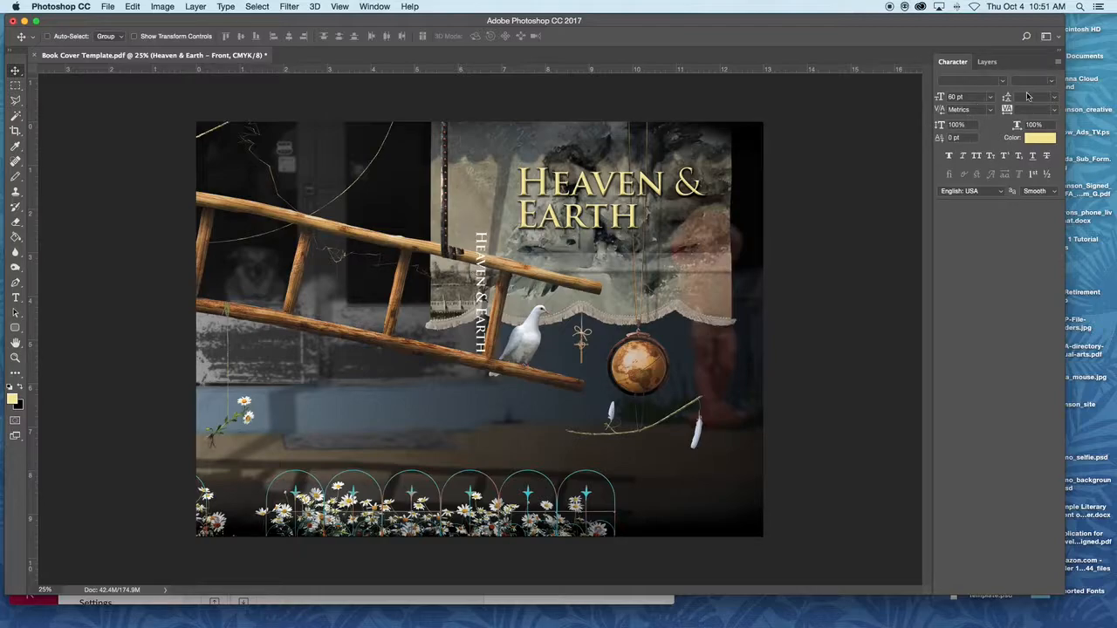
Step: Select the Heaven & Earth -Spine layer and move the spine title up so it starts slightly above the front title
click(986, 61)
click(990, 132)
click(986, 153)
click(986, 135)
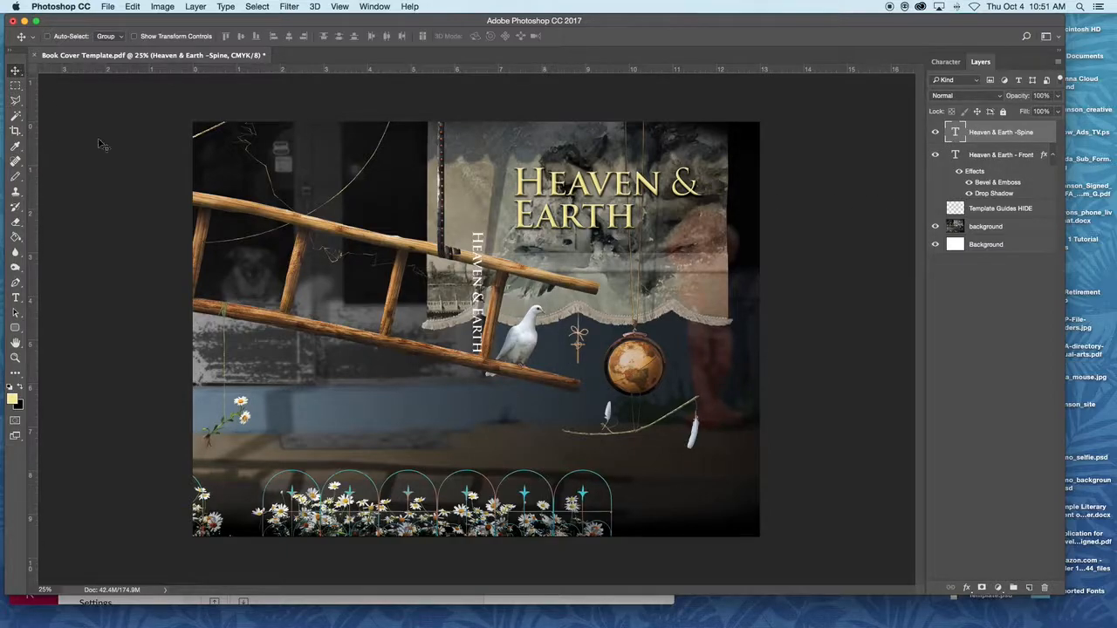
click(477, 276)
mouse_move(478, 273)
mouse_down()
mouse_move(481, 170)
mouse_move(474, 380)
mouse_move(488, 331)
mouse_move(474, 169)
mouse_move(475, 354)
mouse_move(476, 305)
mouse_move(486, 316)
mouse_move(476, 187)
mouse_move(479, 331)
mouse_move(483, 184)
mouse_move(475, 384)
mouse_move(459, 332)
mouse_move(477, 234)
mouse_move(493, 225)
mouse_move(479, 397)
mouse_move(480, 196)
mouse_move(478, 295)
mouse_up()
drag(478, 346, 487, 188)
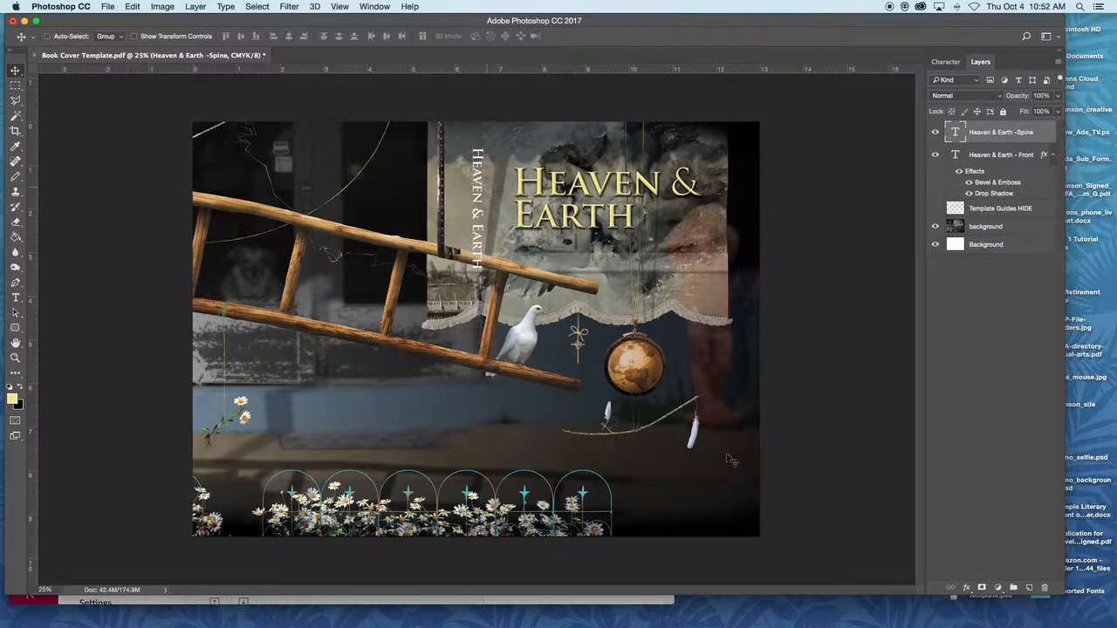